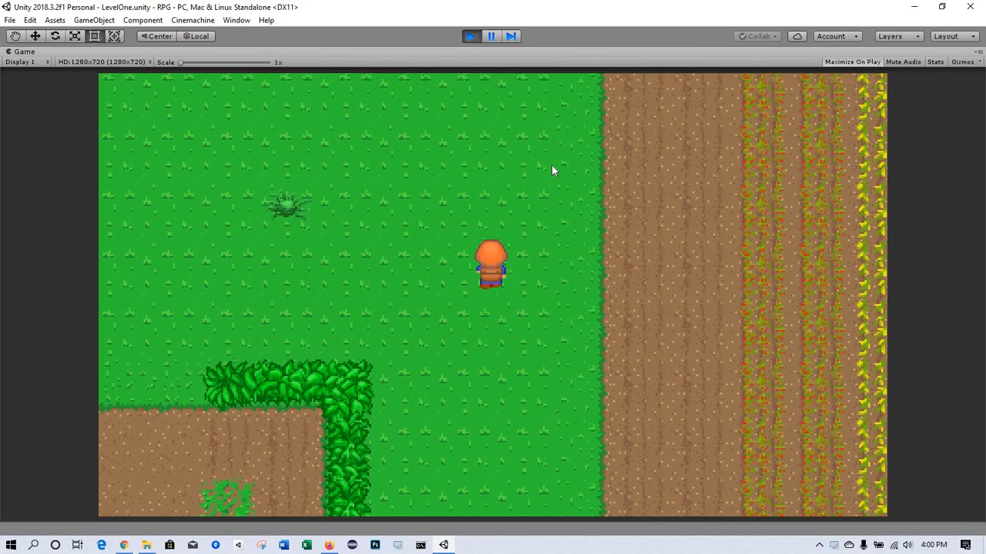
Walk the player against the spiky plant and across the grass to the sloped brown rock to test their collisions.
key(Left)
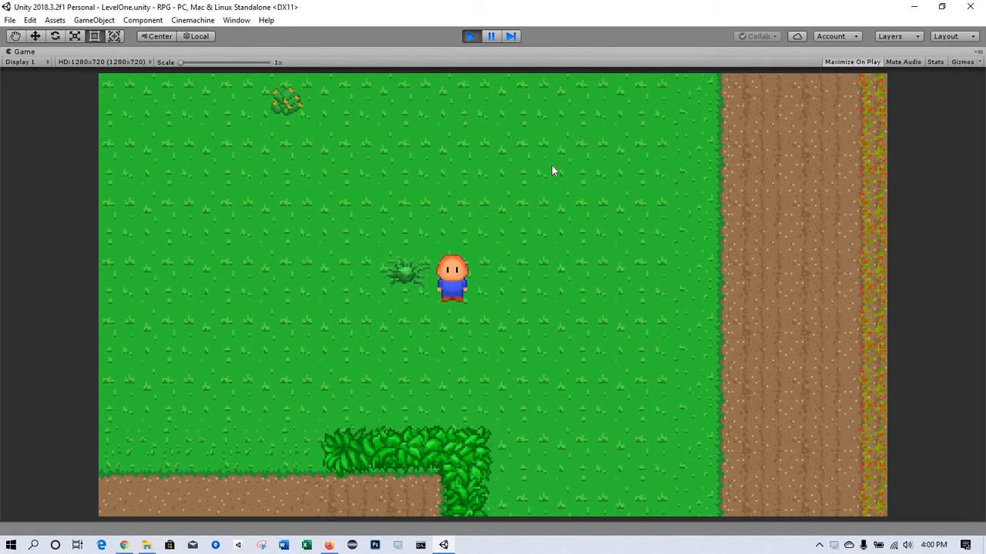
key(Up)
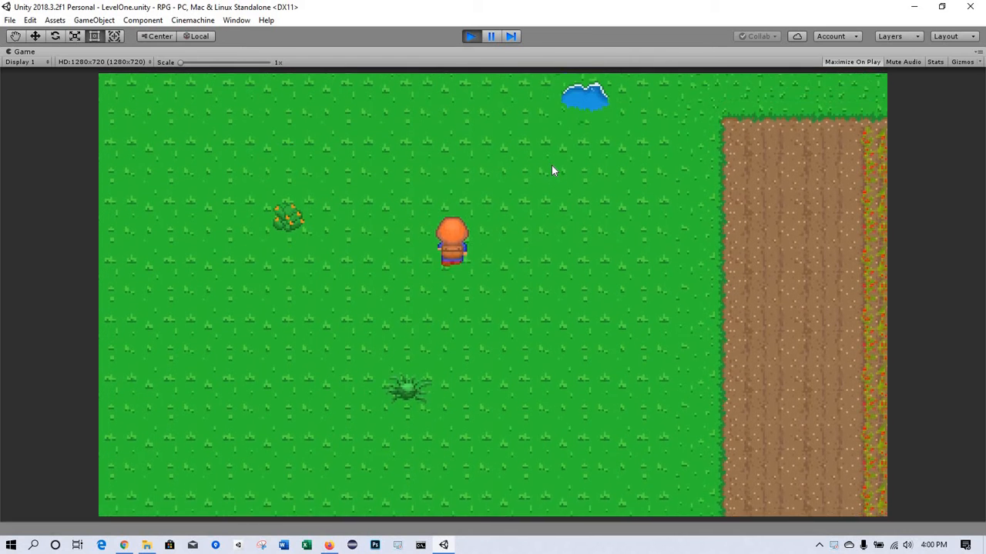
key(Left)
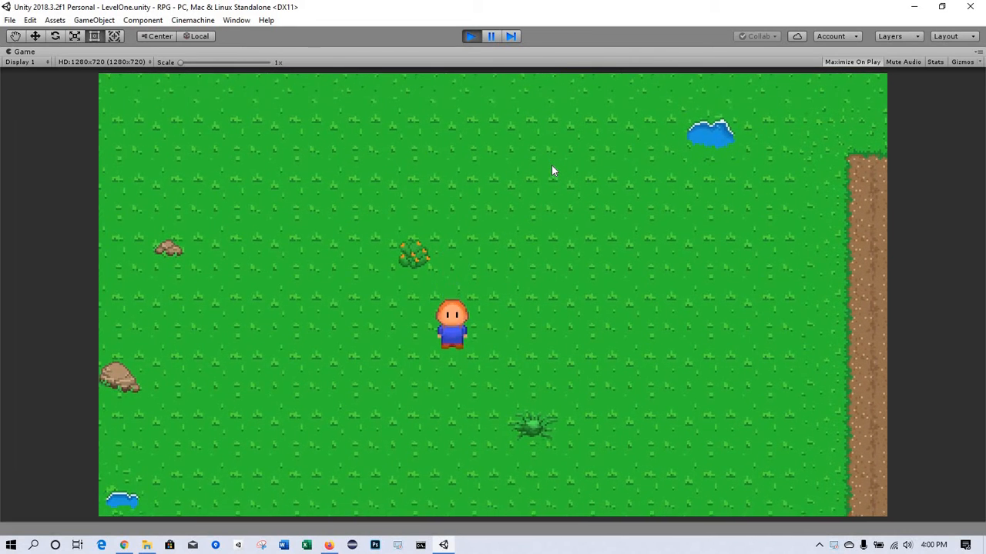
key(Left)
key(Down)
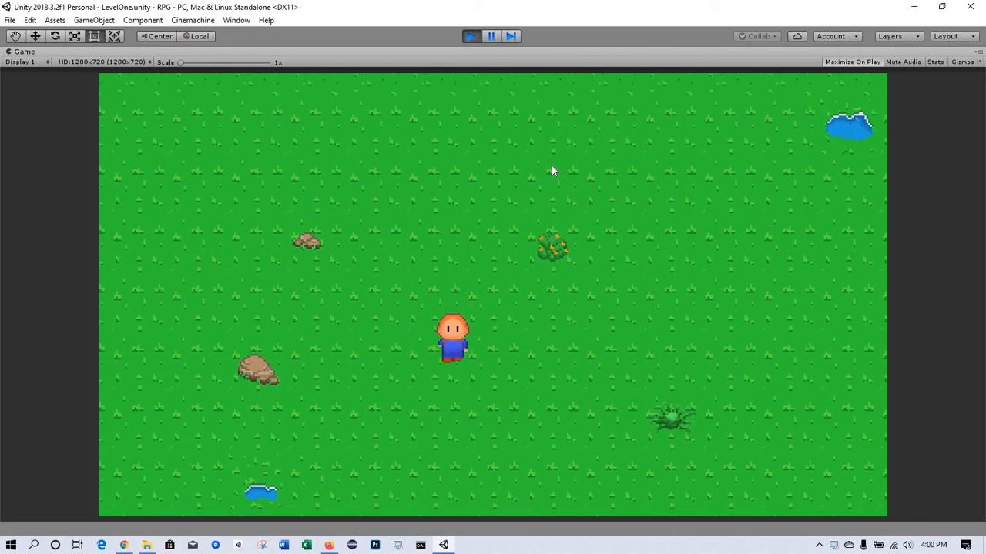
key(Left)
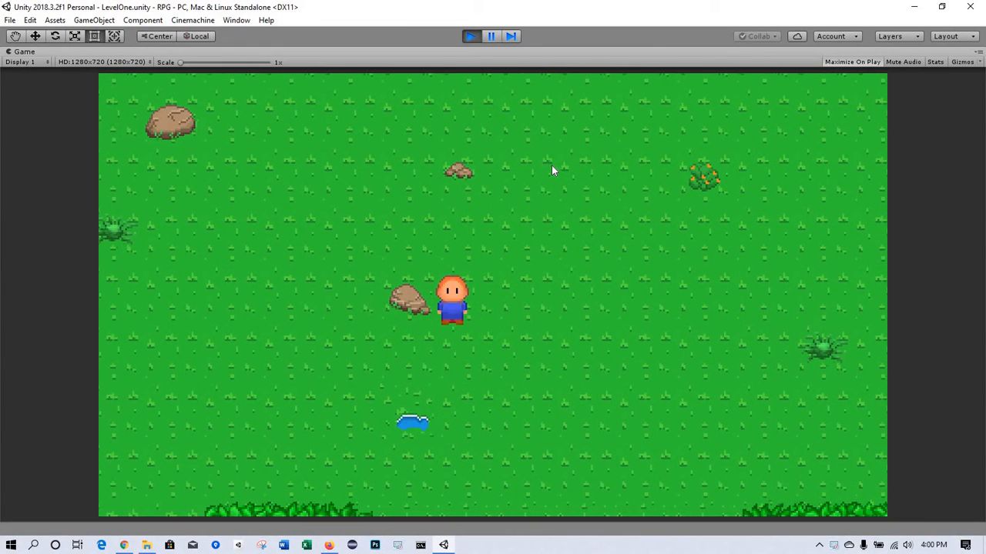
Walk the player around the sloped rock, against the small rocks and the large boulder to test their colliders, and stop play mode.
key(Up)
key(Left)
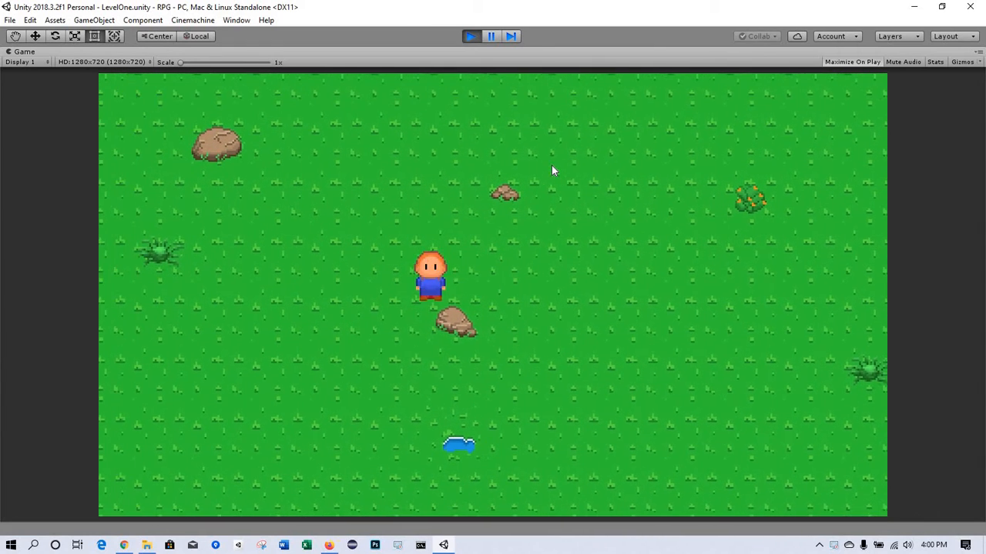
key(Up)
key(Right)
key(Up)
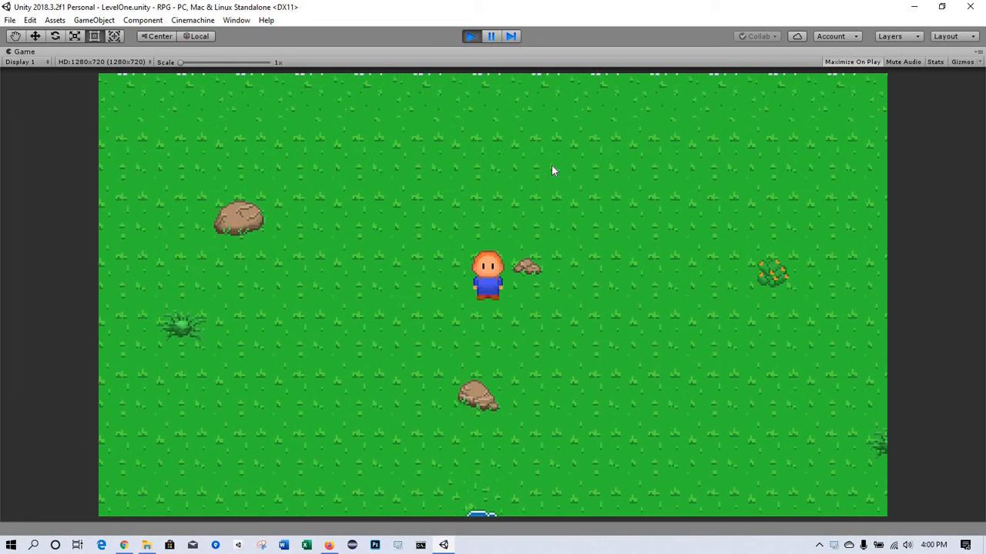
key(Left)
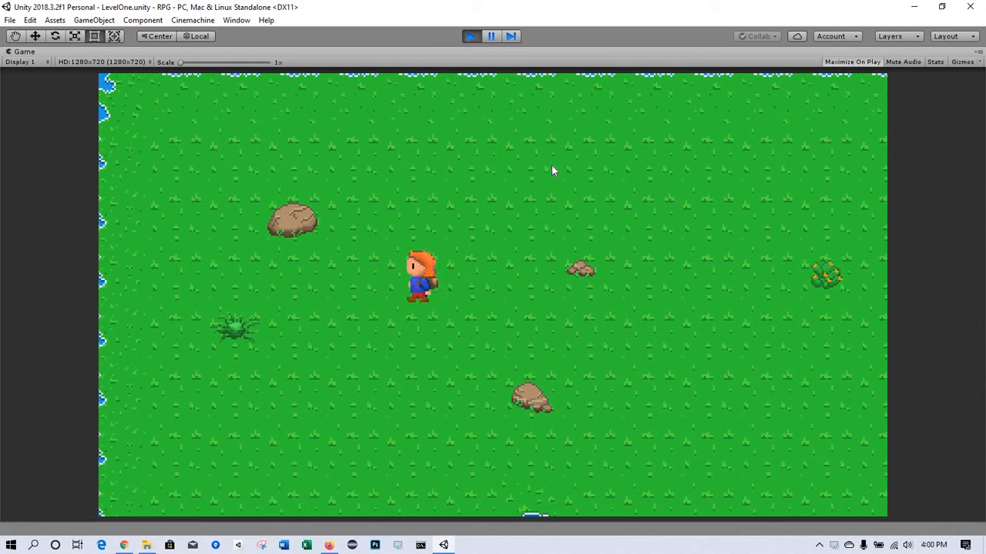
key(Up)
key(Down)
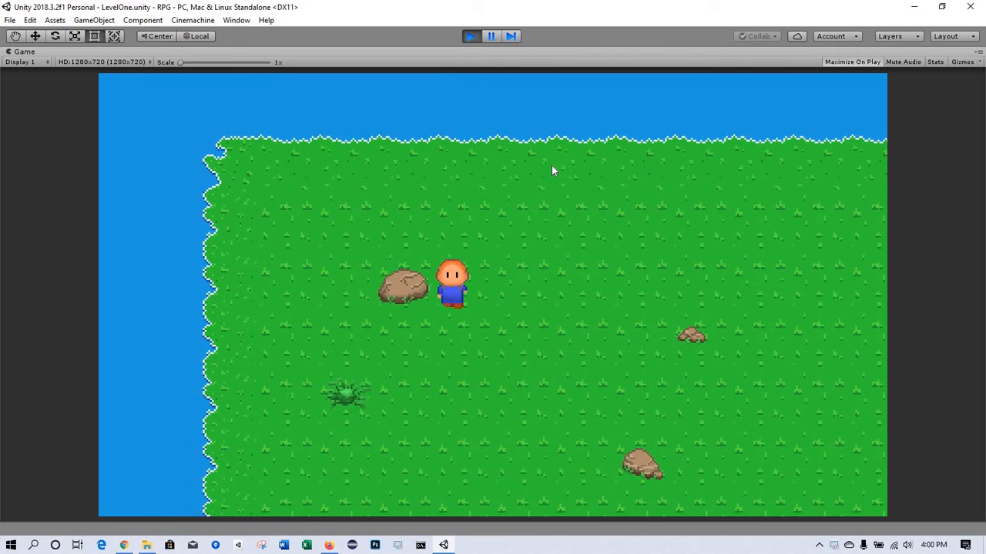
click(470, 36)
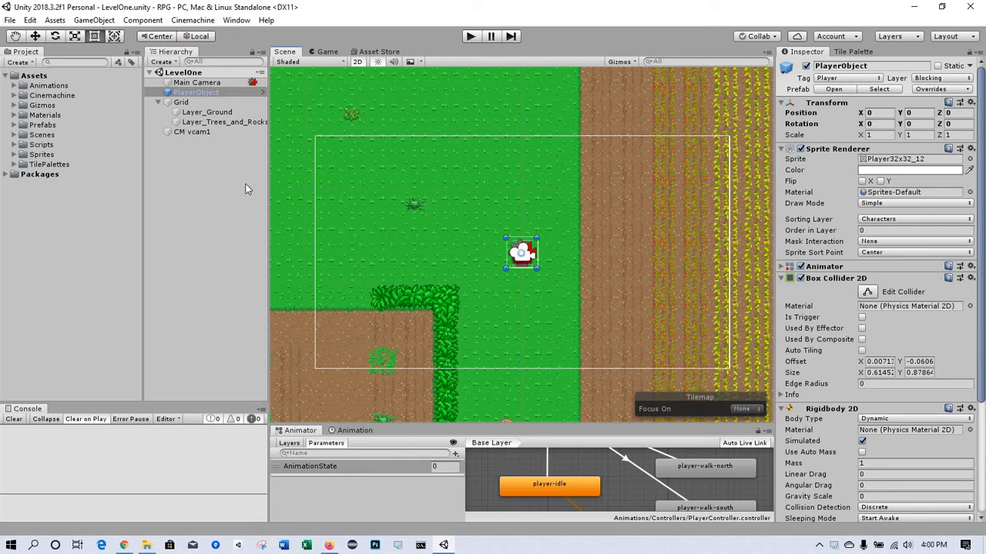
Open the OutdoorsObjects sprite sheet in the Sprite Editor and switch to Custom Physics Shape mode.
click(14, 157)
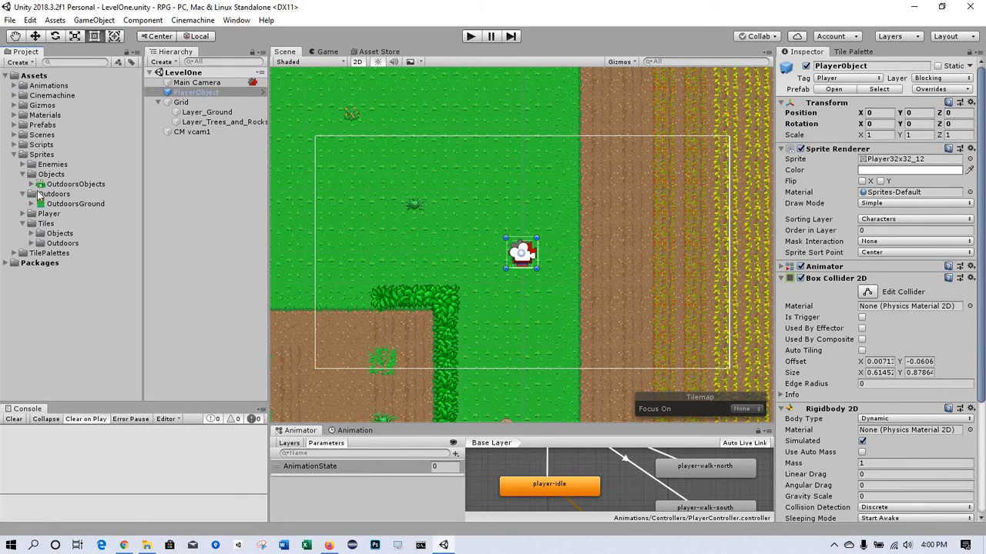
click(59, 186)
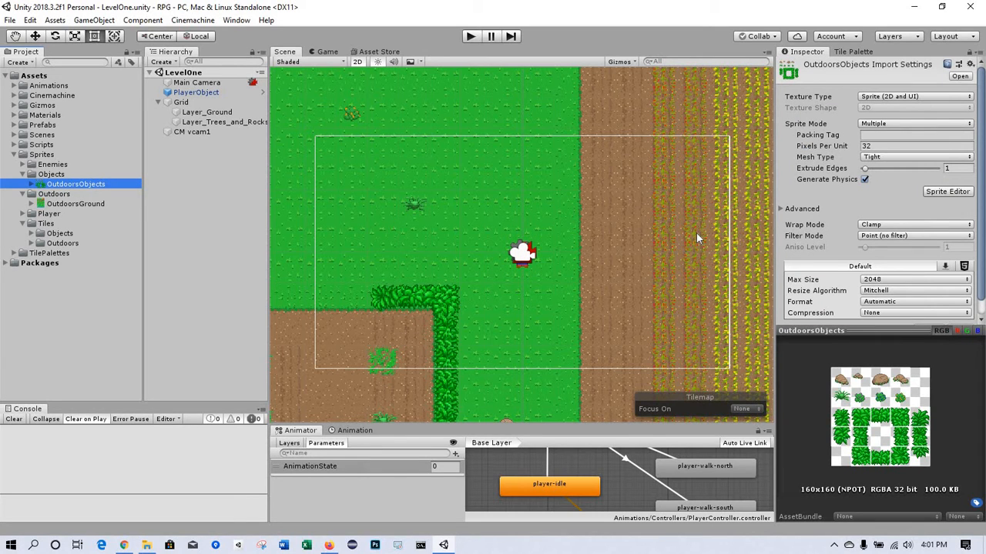
click(947, 193)
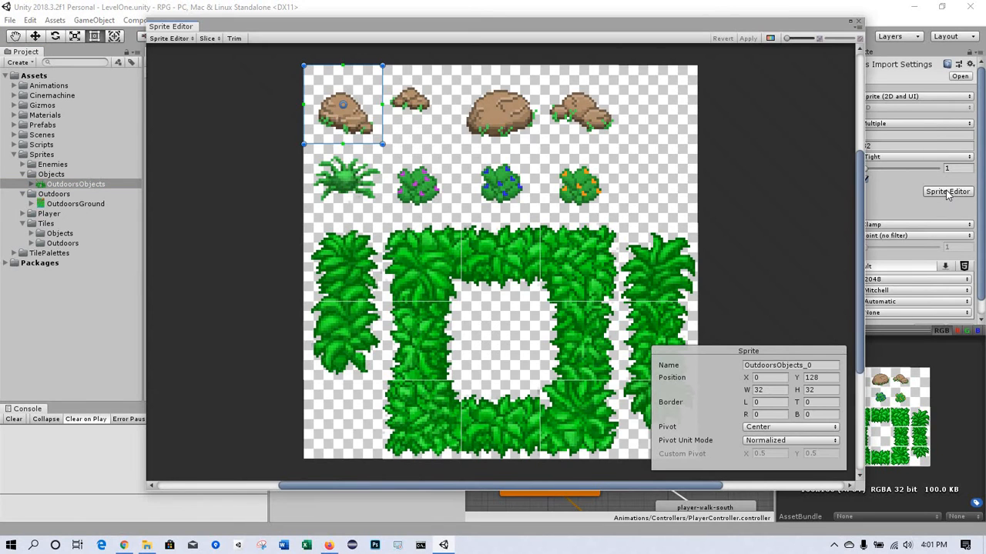
click(187, 40)
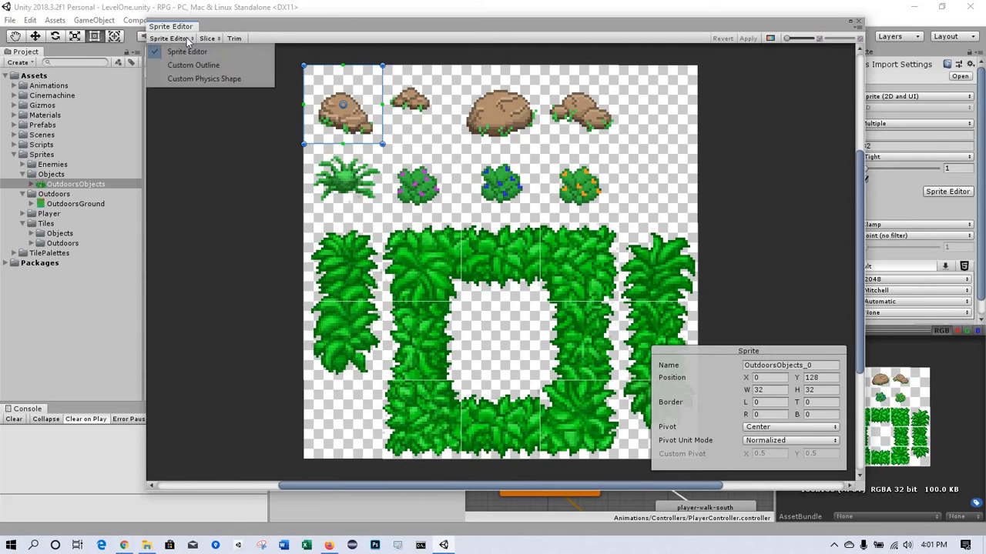
click(205, 79)
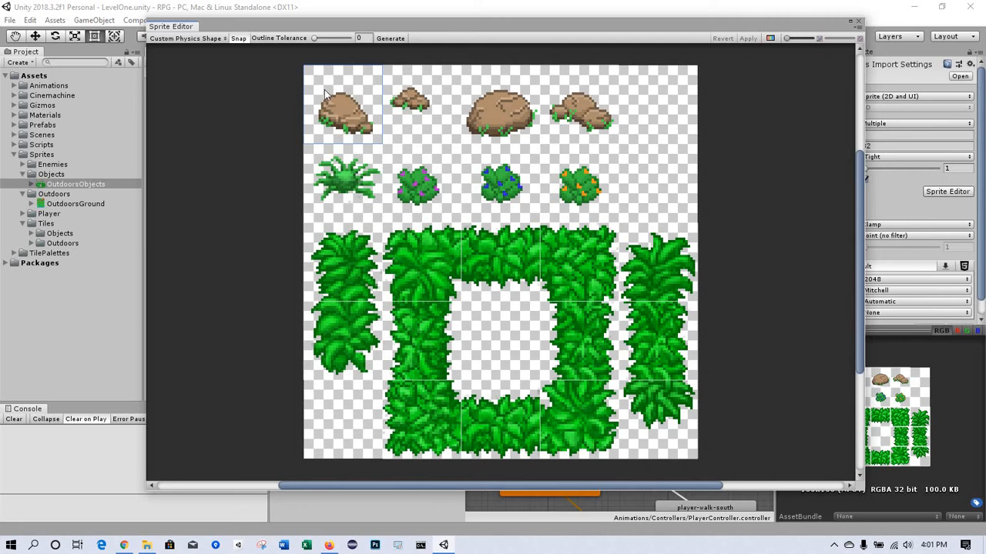
Try generating the first rock's physics outline at outline tolerances of 0.44 and 1.
scroll(353, 137, up, 4)
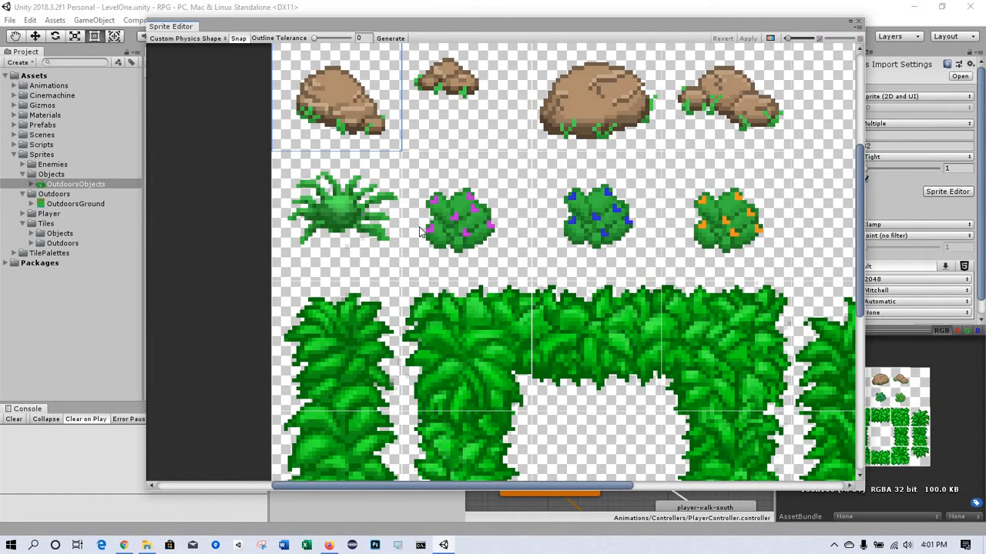
scroll(422, 232, up, 2)
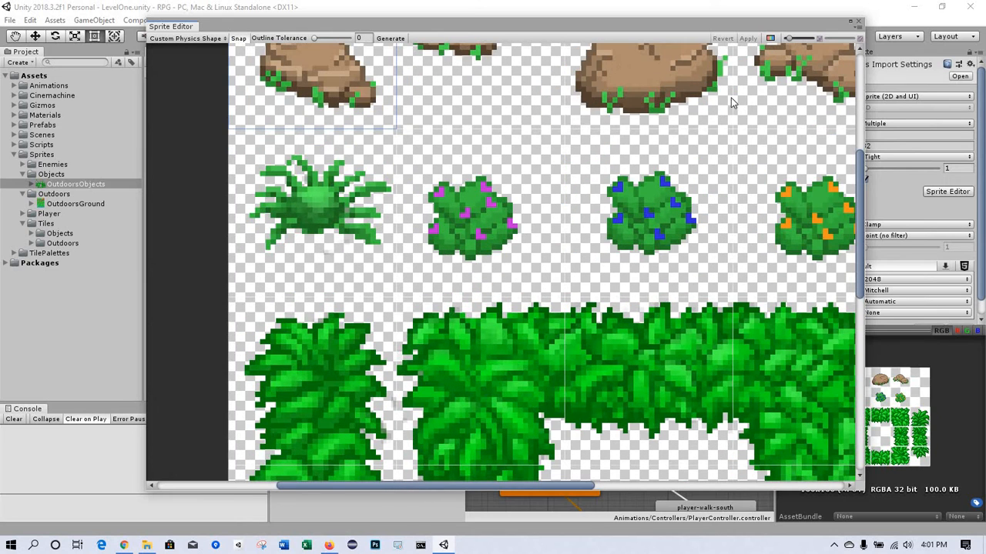
drag(859, 165, 860, 123)
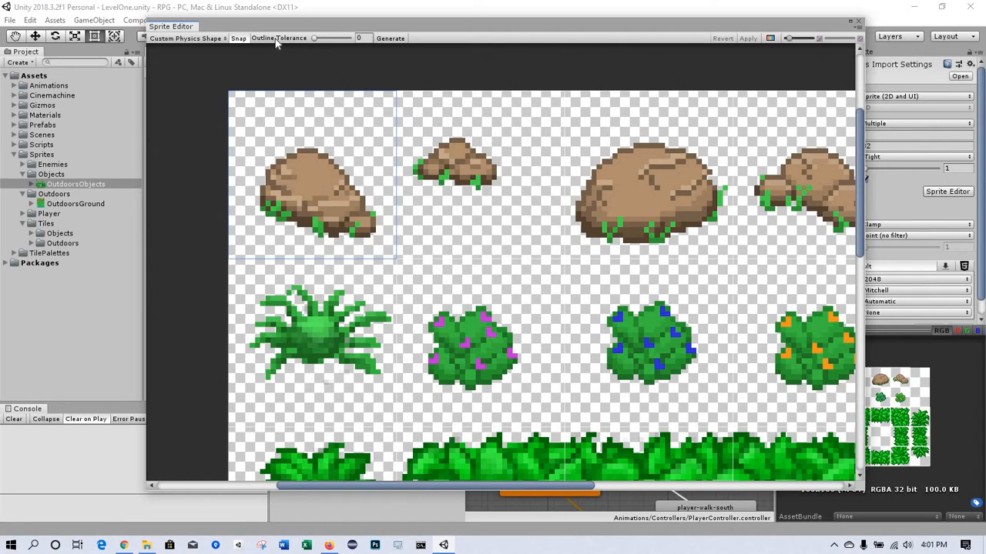
click(326, 37)
click(329, 37)
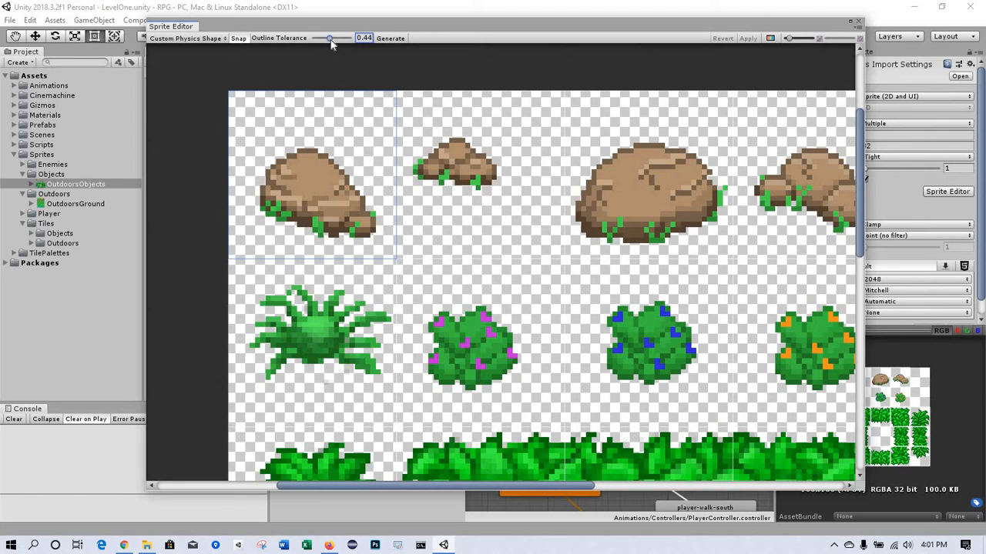
click(389, 39)
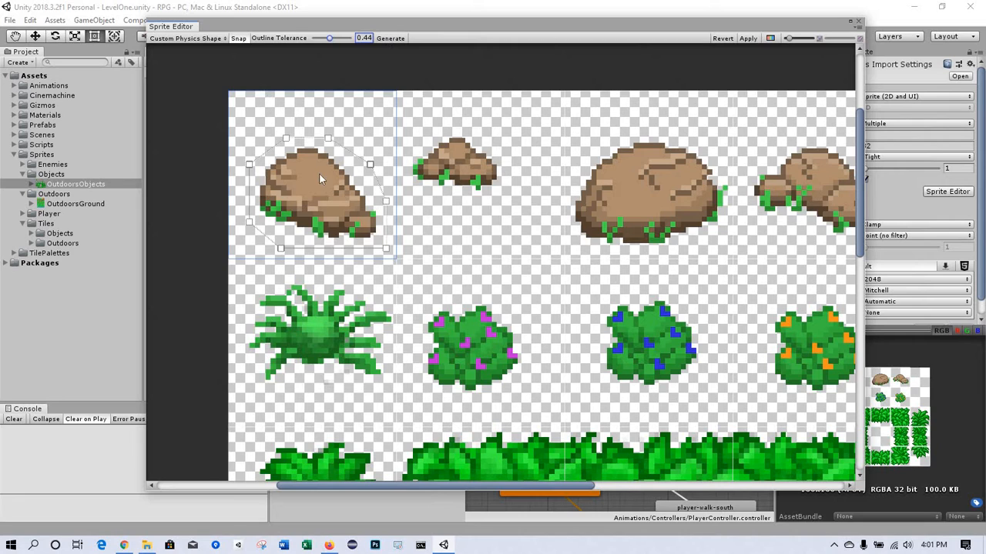
drag(329, 38, 362, 42)
click(390, 39)
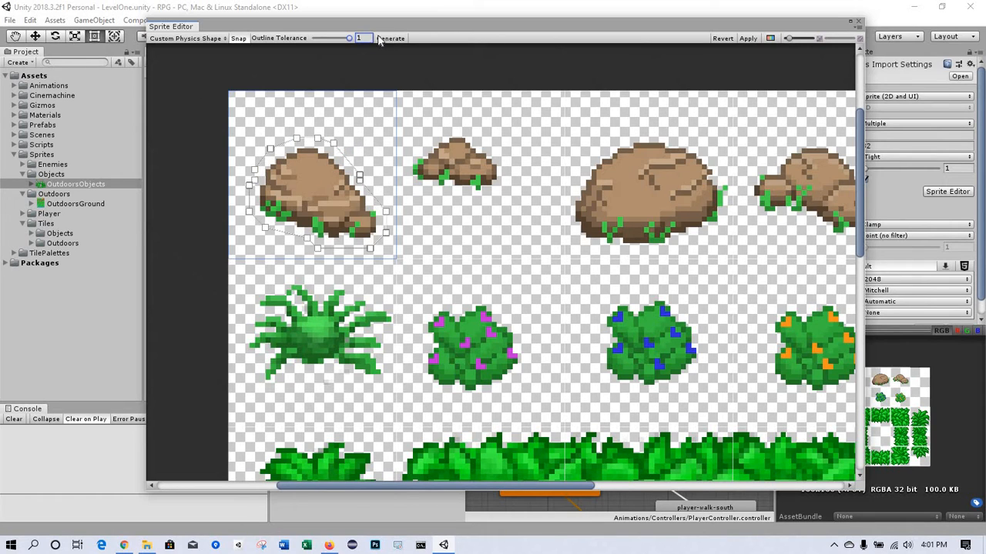
Generate the first rock's physics outline at tolerance 0.42 and move its outline points in close to the rock's edge.
click(330, 40)
click(392, 39)
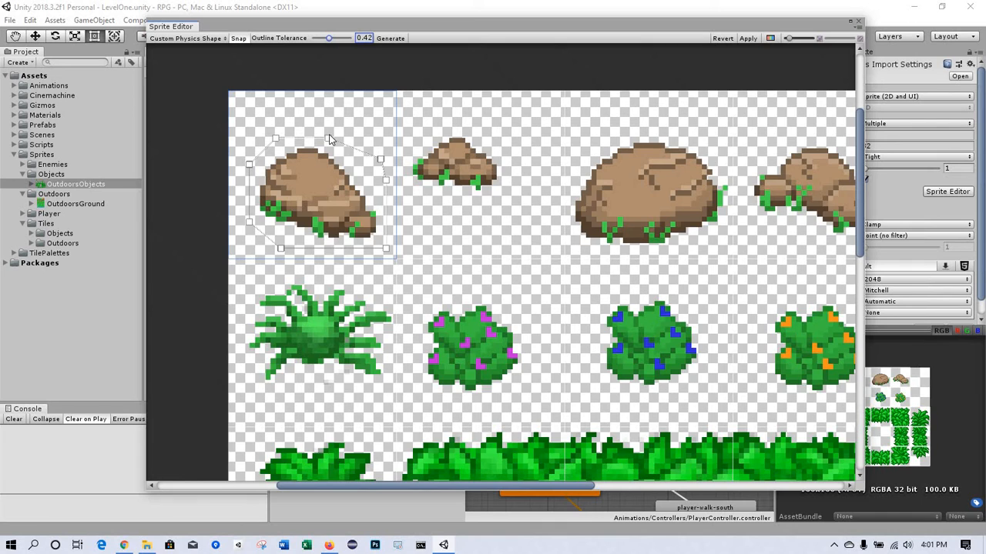
scroll(329, 139, up, 2)
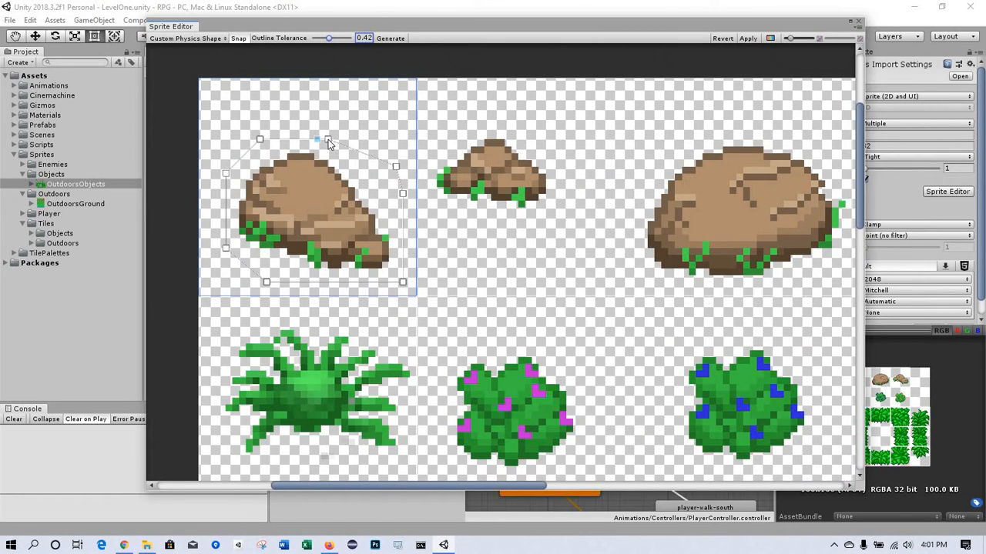
drag(329, 139, 331, 162)
drag(397, 169, 377, 212)
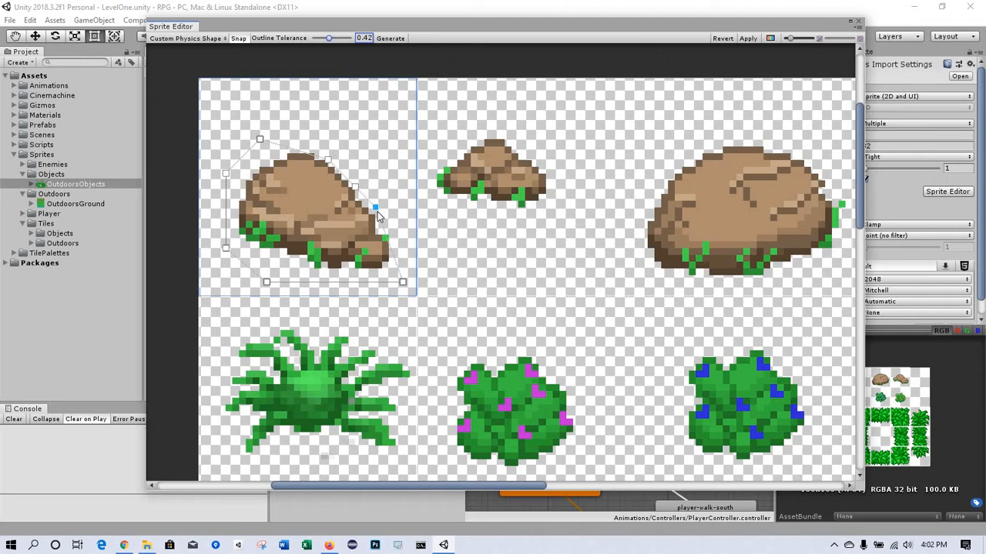
click(401, 281)
drag(396, 277, 388, 267)
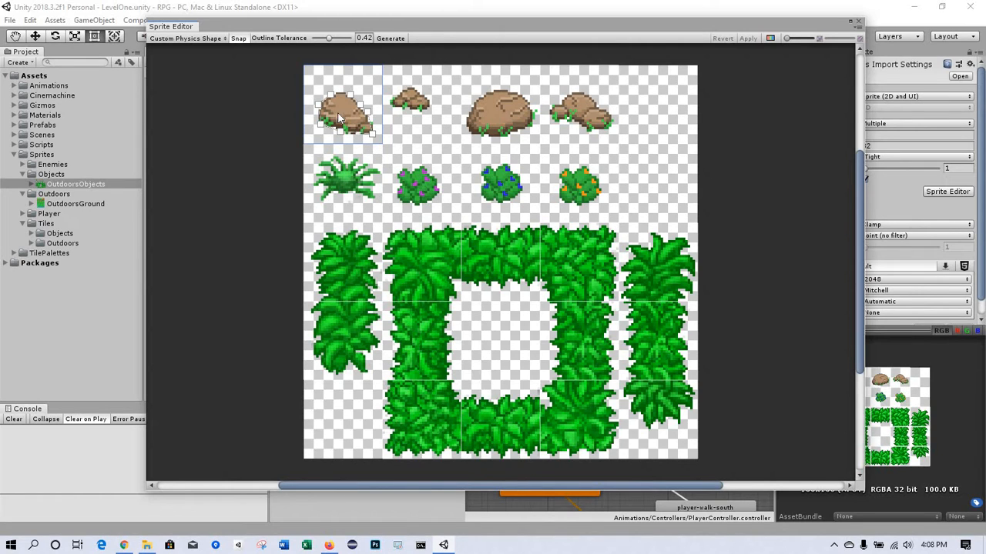
Review the custom physics outlines of the rocks, flower bushes and spiky plant, and close the Sprite Editor.
click(414, 106)
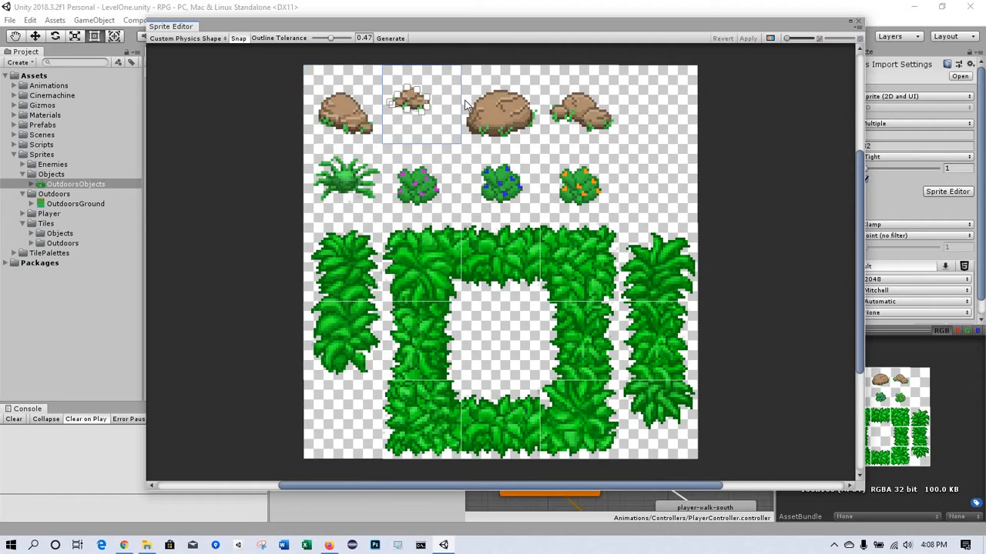
click(510, 109)
click(592, 112)
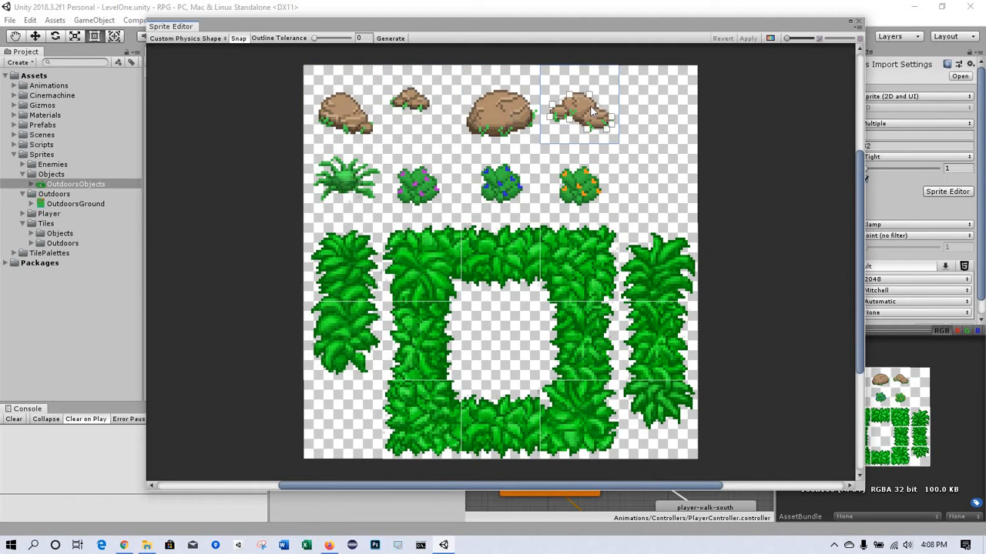
click(576, 202)
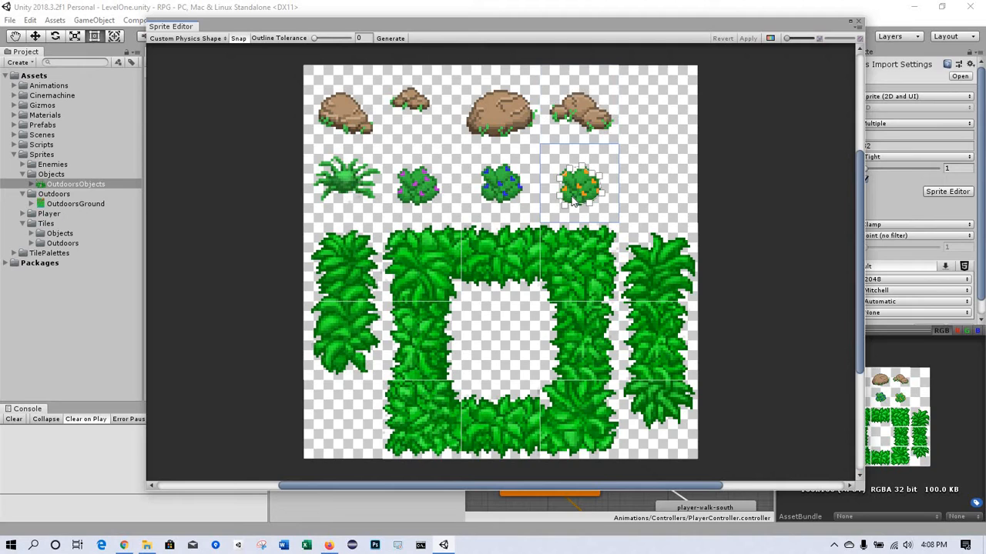
click(509, 180)
click(436, 188)
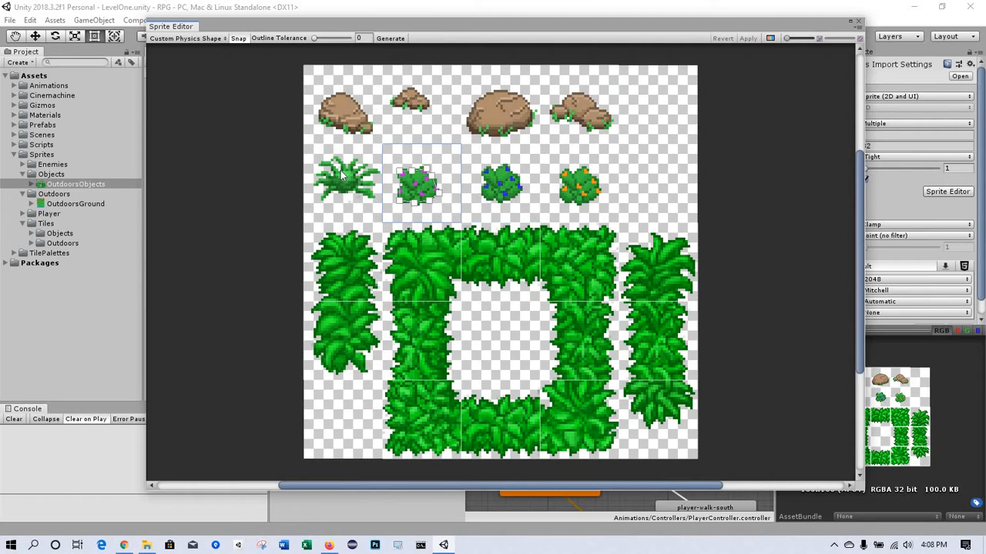
click(344, 175)
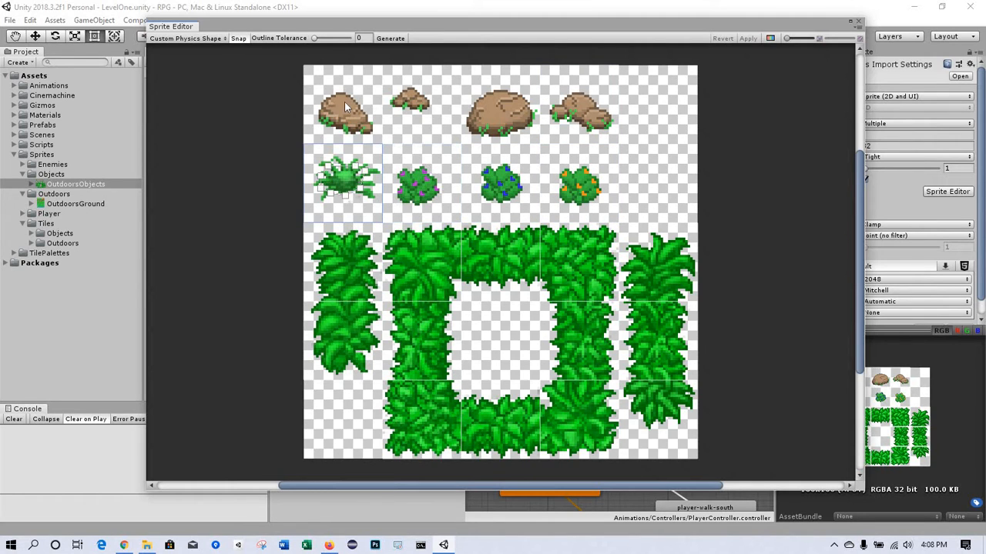
click(344, 108)
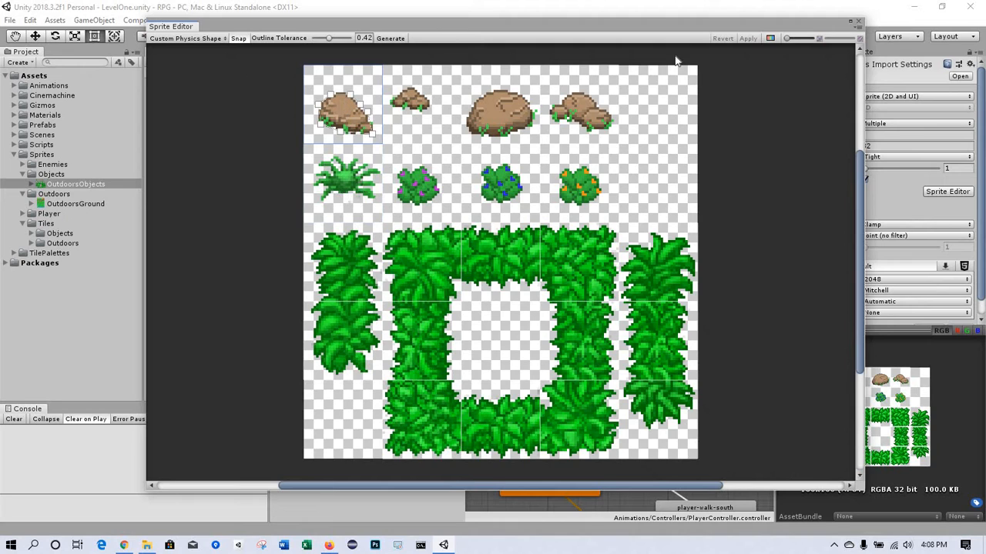
click(859, 23)
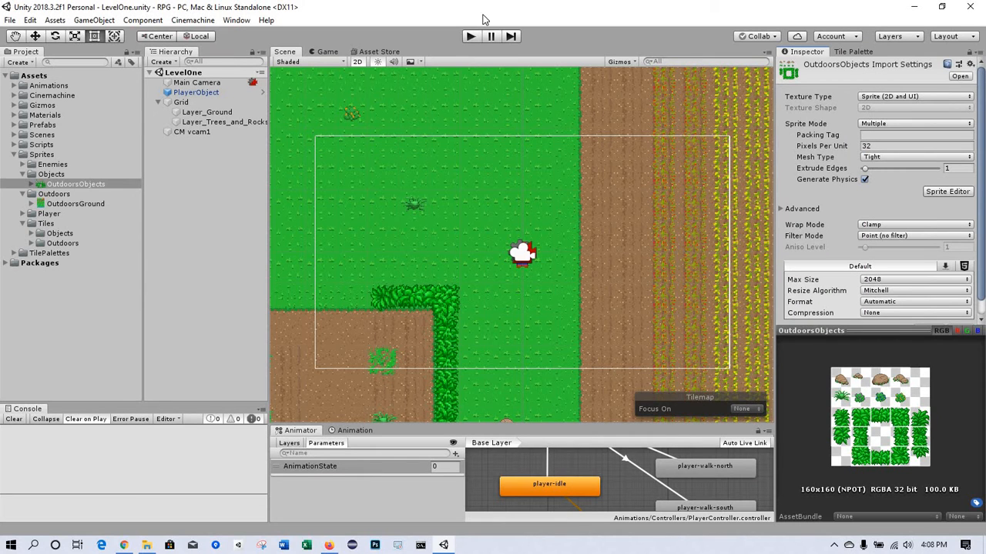
Reset the Tilemap Collider 2D component on Layer_Trees_and_Rocks to its defaults.
click(406, 400)
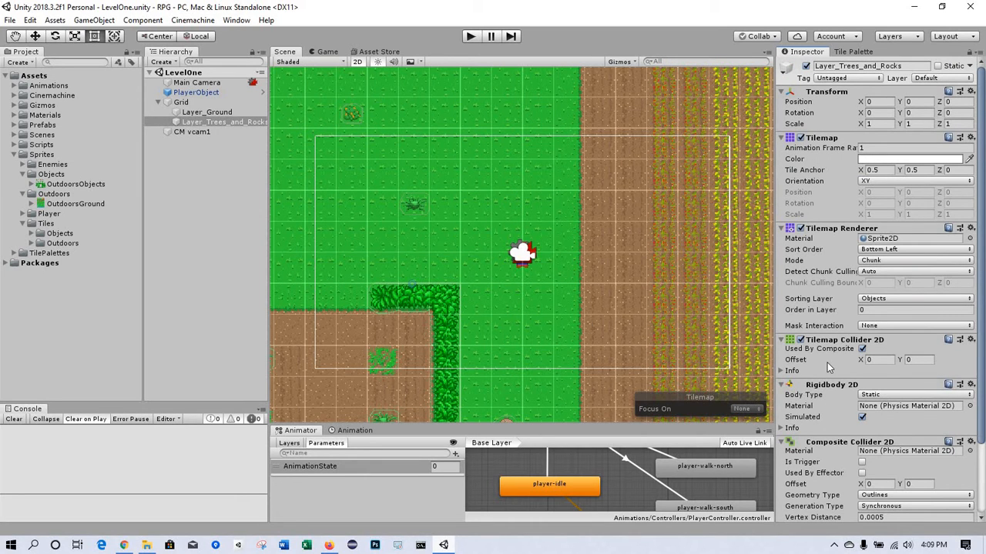
click(216, 121)
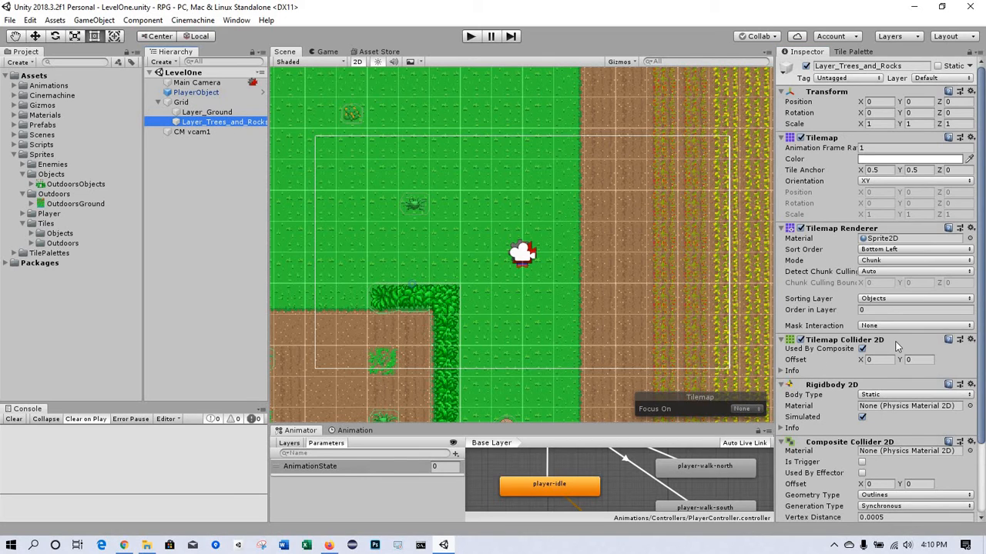
click(971, 340)
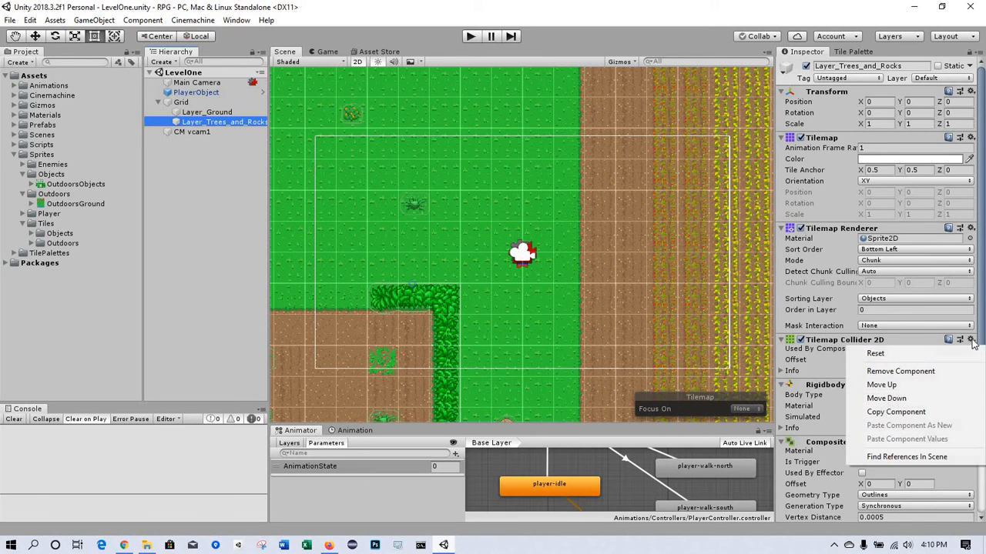
click(878, 353)
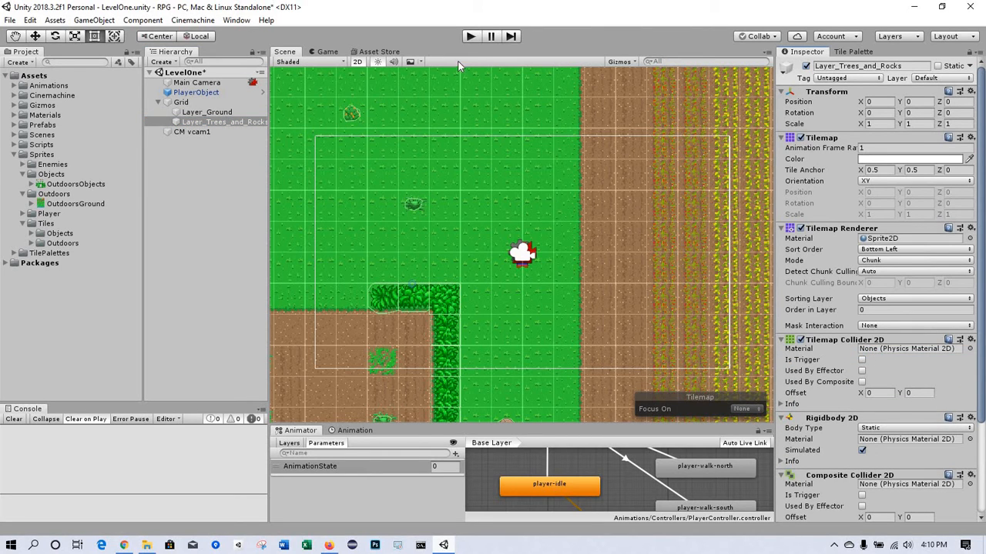
Play-test the level by walking the character up against the orange flower bush and the two nearby rocks, and stop the game.
click(471, 37)
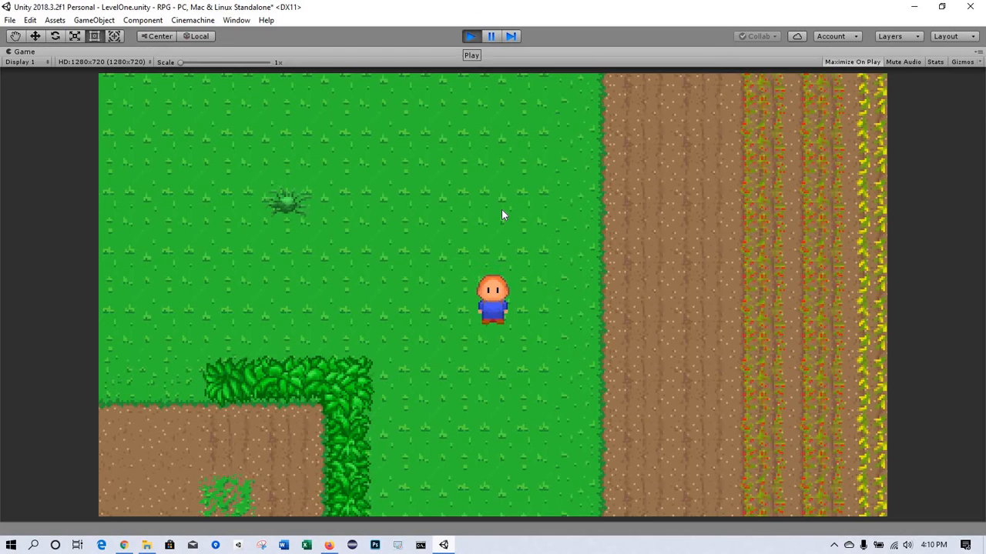
key(Up)
key(Left)
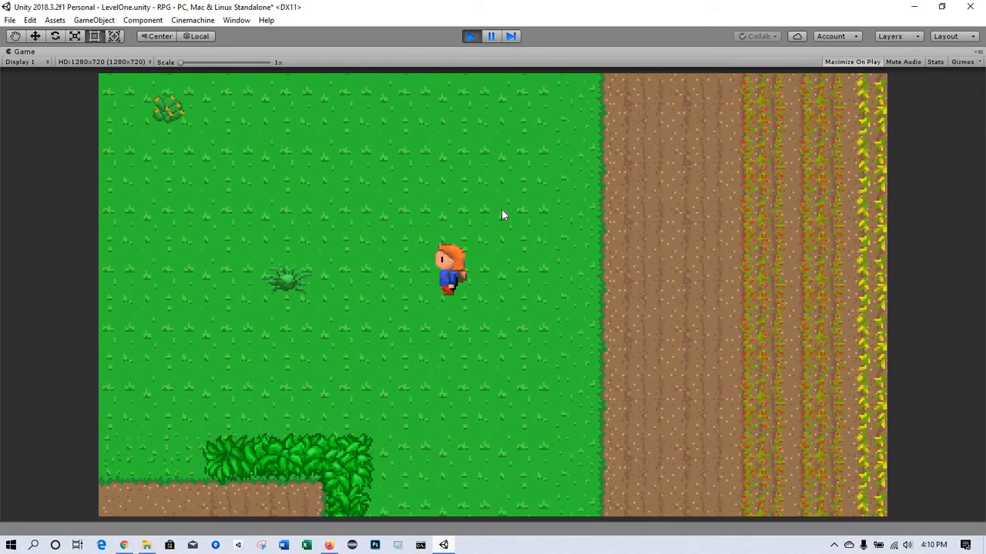
key(Up)
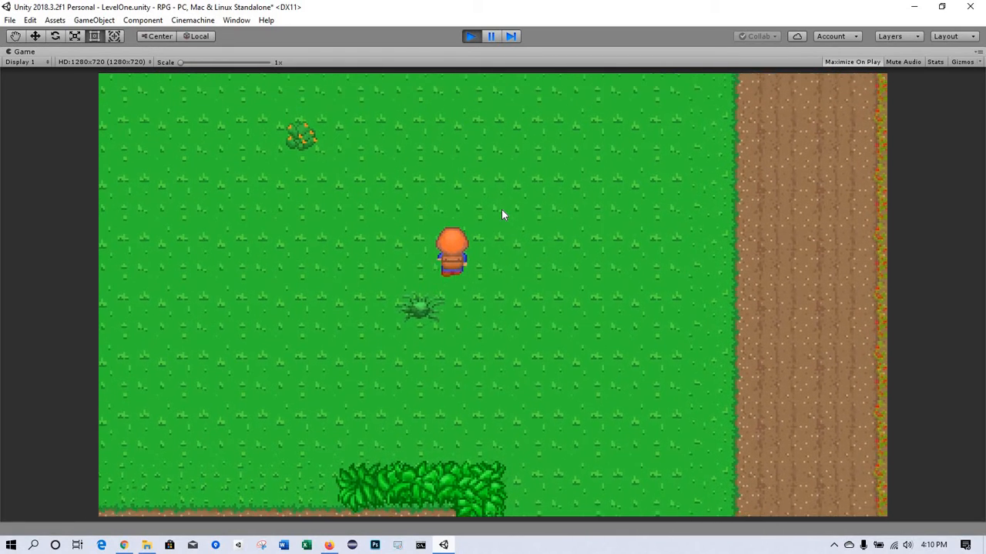
key(Left)
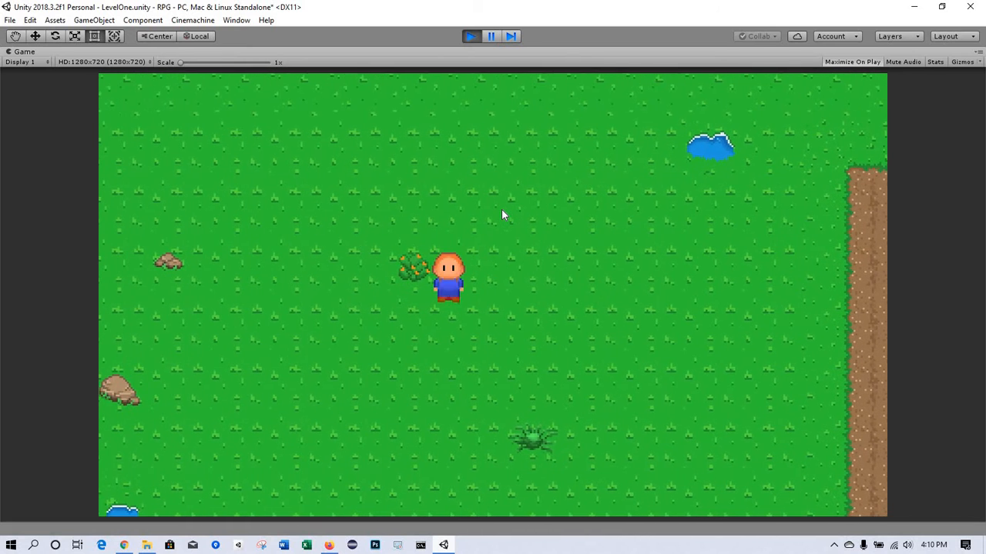
key(Down)
key(Left)
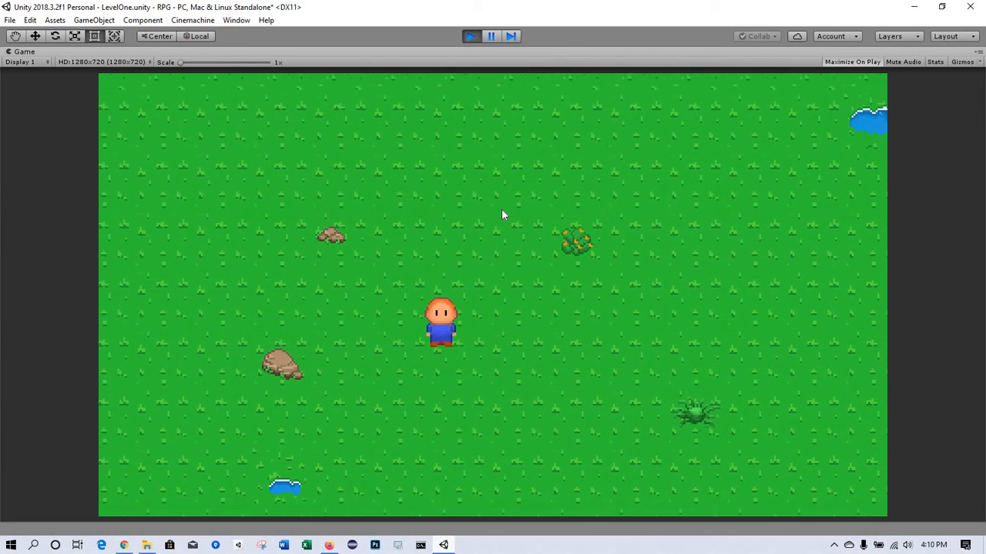
key(Up)
key(Left)
key(Down)
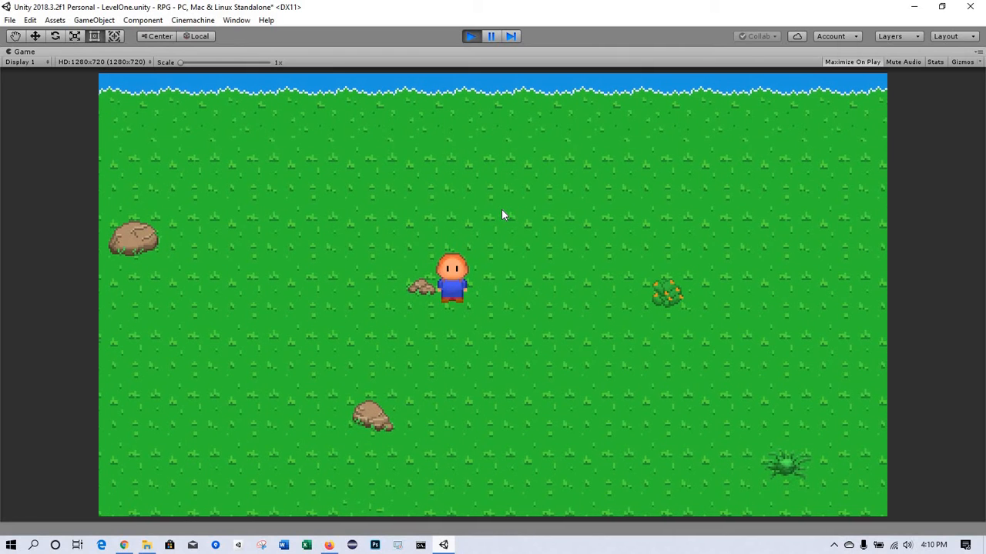
key(Left)
key(Down)
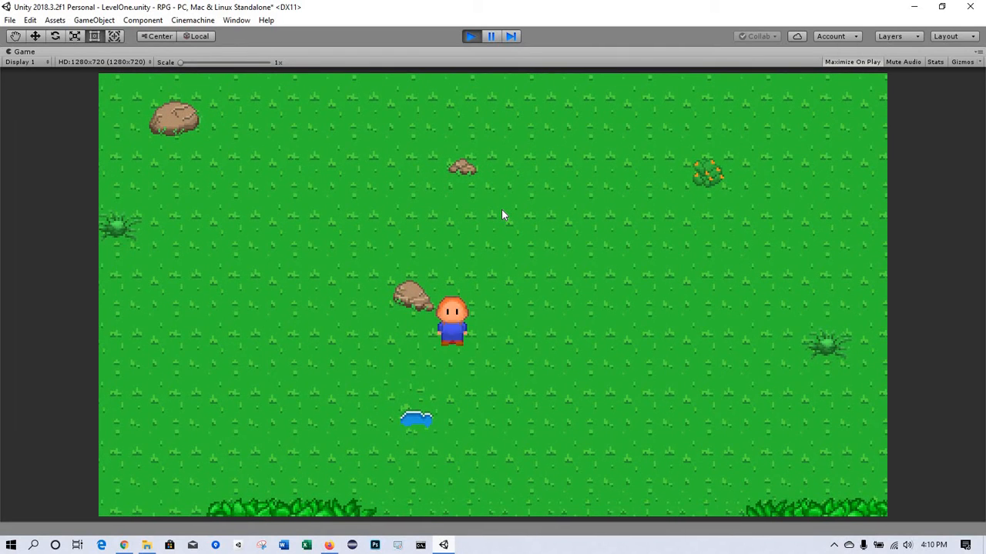
key(Right)
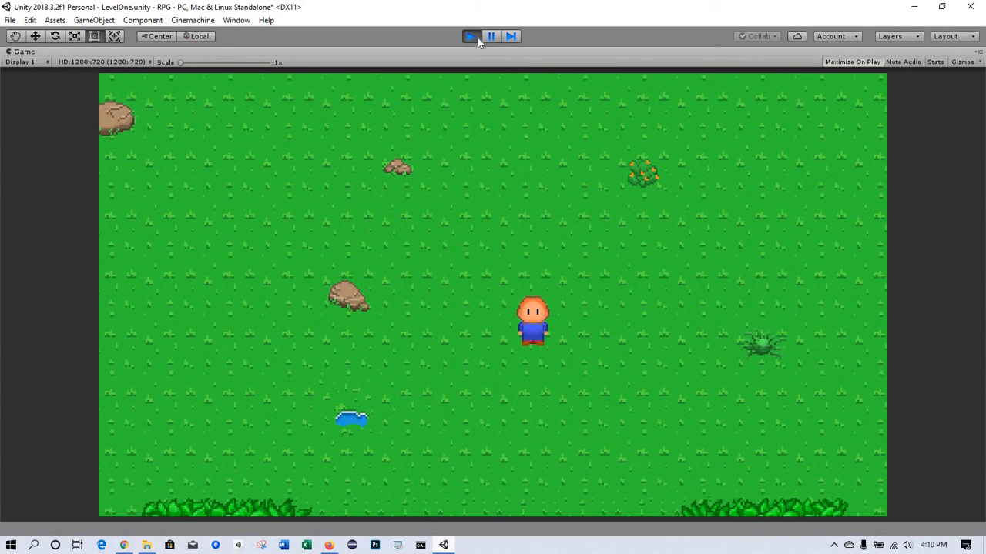
click(470, 37)
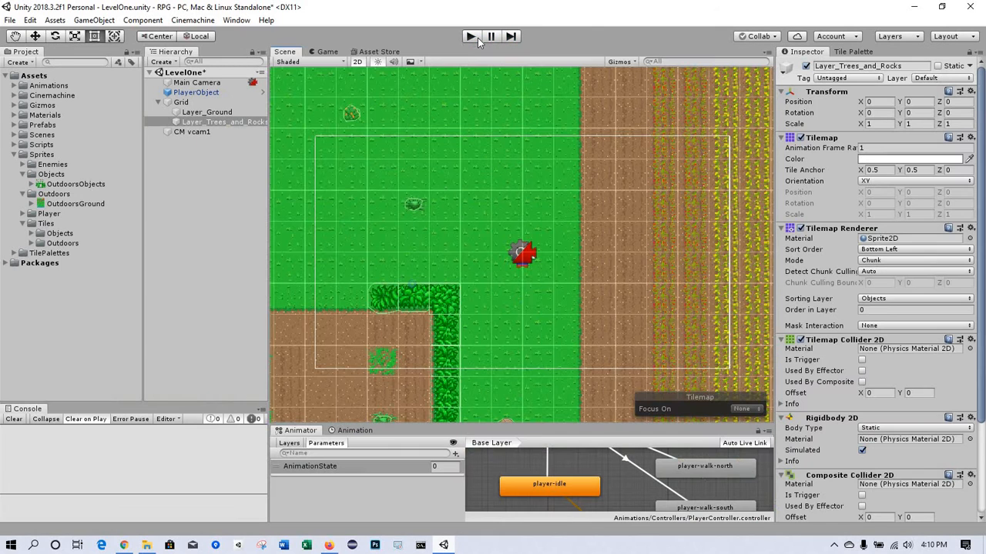
Tighten the PlayerObject's Box Collider 2D around the sprite, to a size of about 0.577 by 0.841 and an offset of about 0.007, -0.079.
click(191, 93)
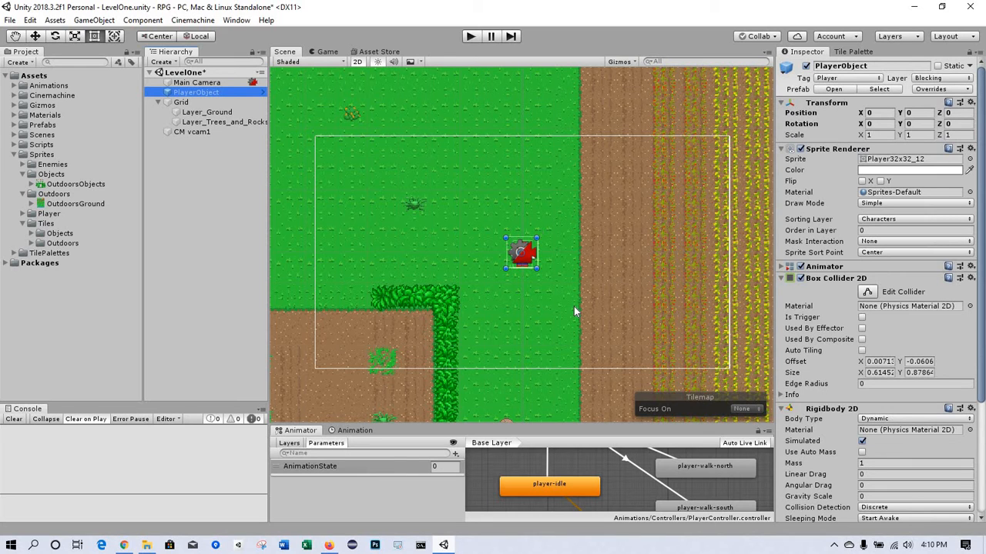
scroll(574, 312, up, 2)
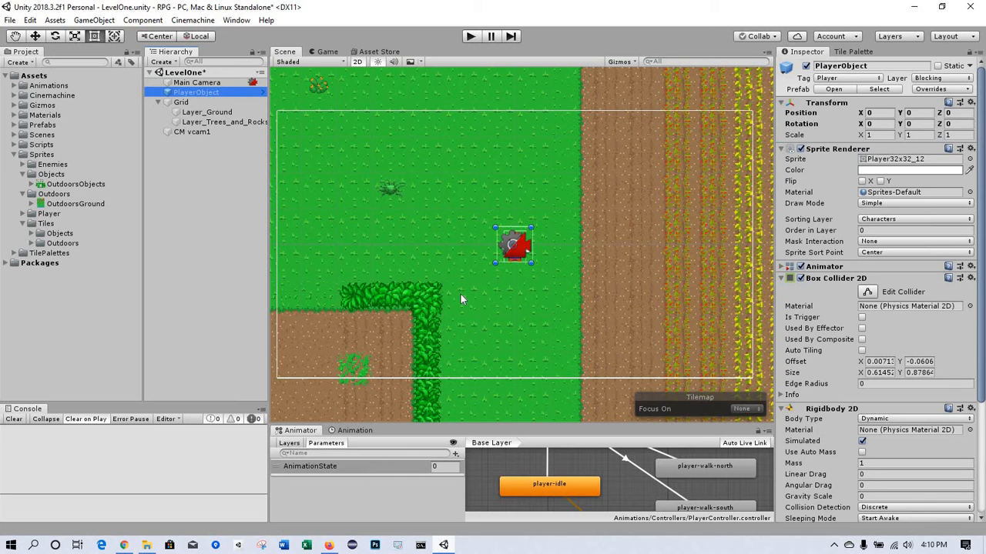
scroll(460, 297, up, 4)
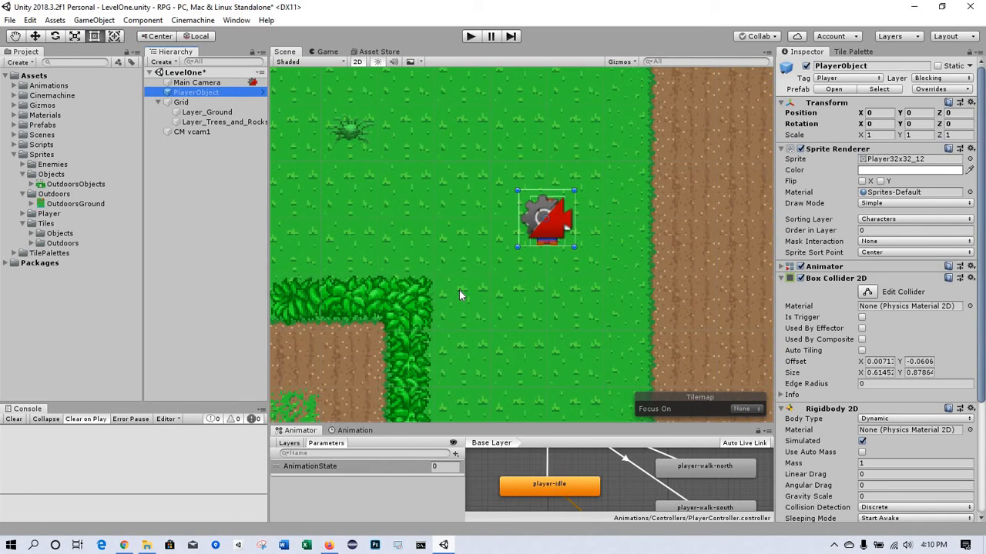
scroll(459, 295, up, 4)
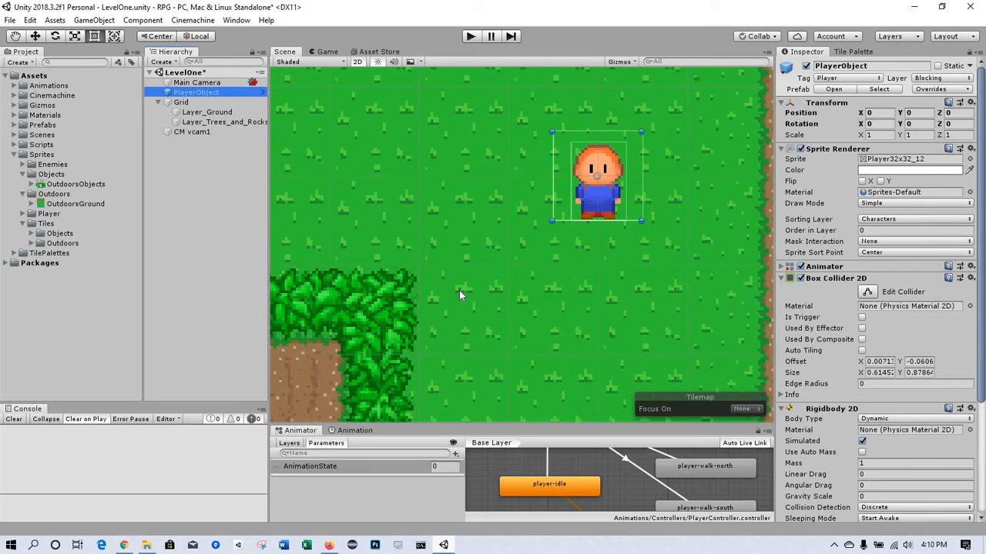
scroll(459, 295, up, 1)
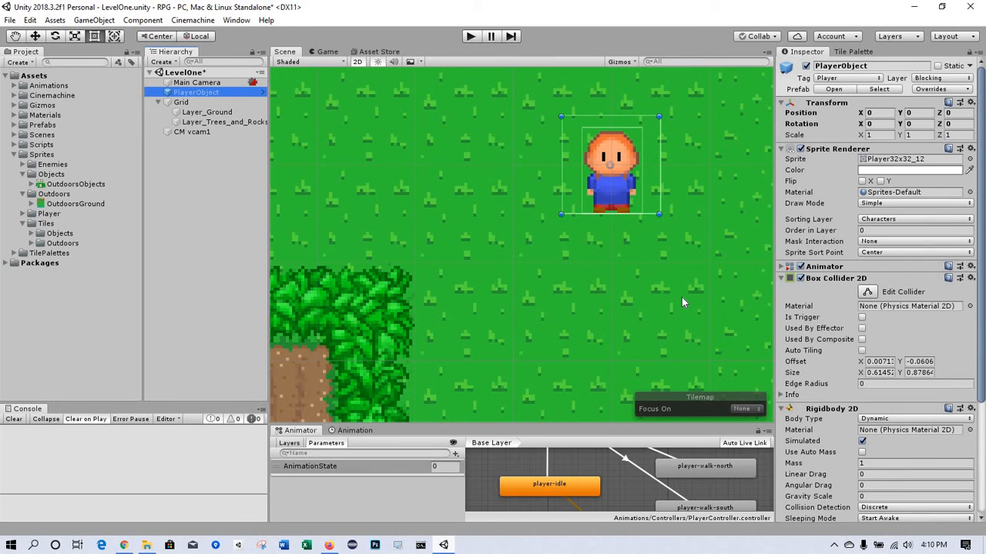
middle_drag(683, 298, 590, 330)
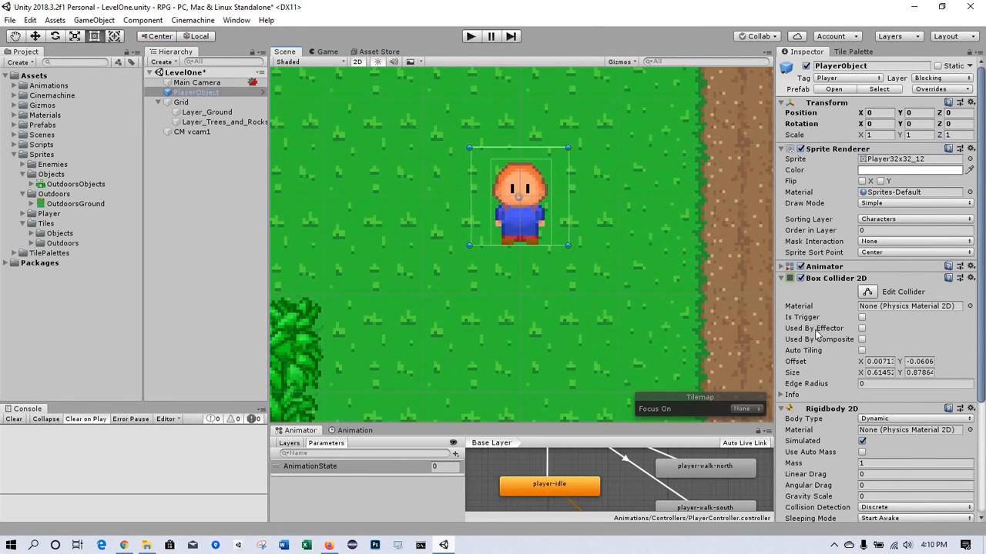
click(868, 293)
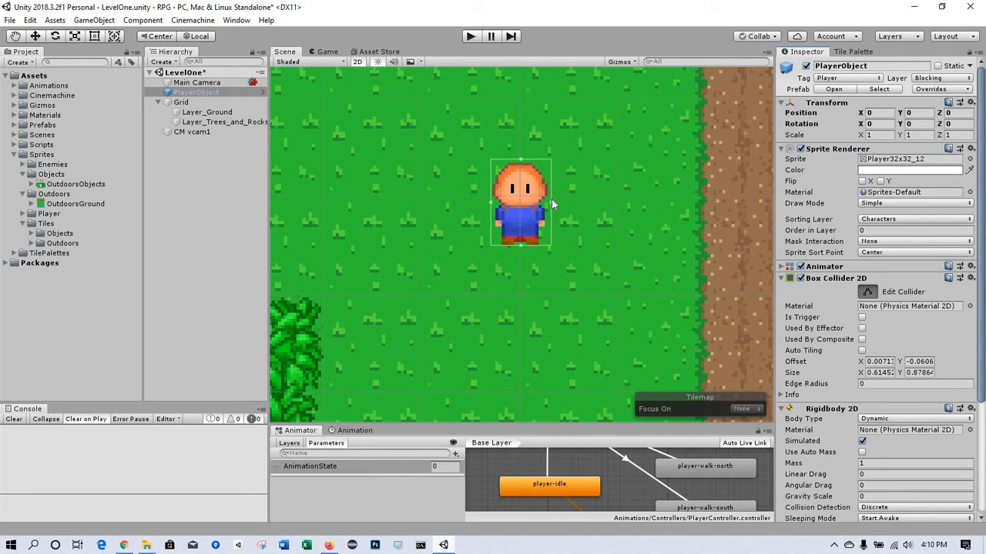
drag(551, 204, 550, 205)
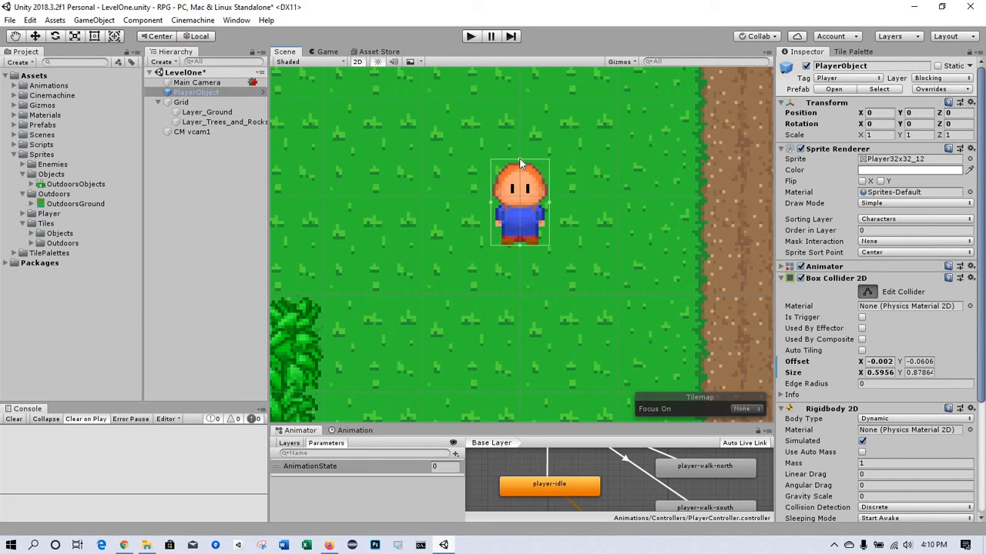
drag(520, 163, 520, 164)
drag(491, 207, 493, 207)
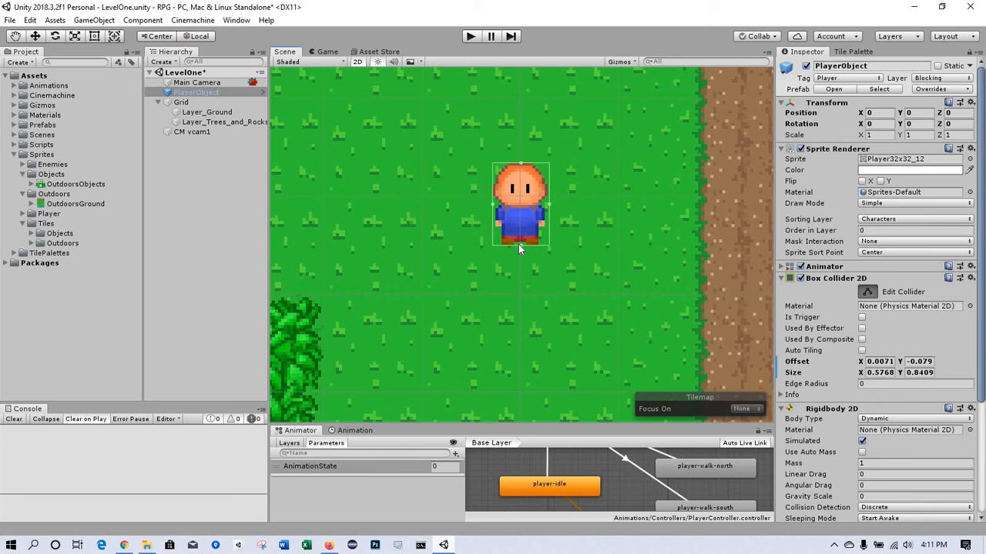
drag(518, 244, 517, 249)
key(ctrl+z)
Play-test the level again by walking the character around the spiky plants and along the hedges of the enclosed dirt field.
click(471, 37)
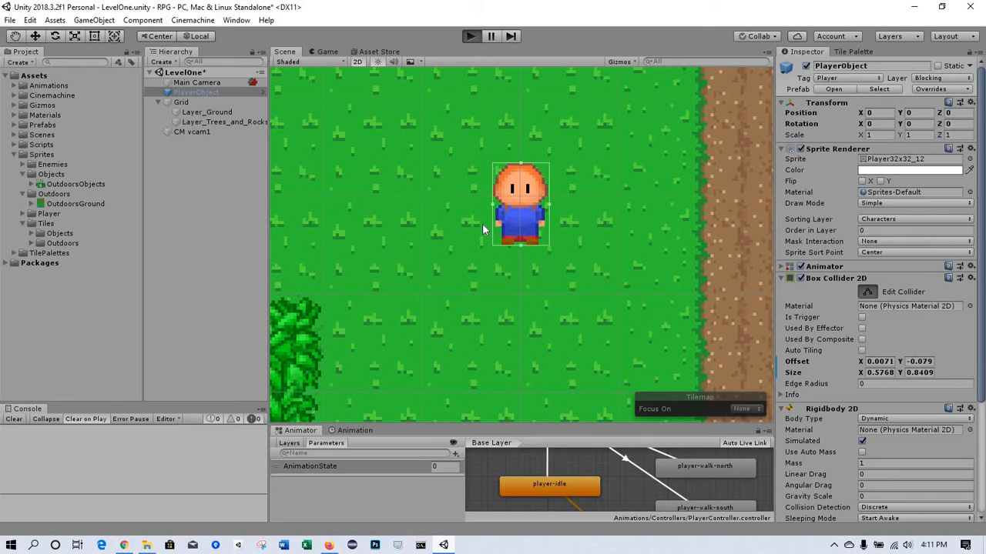
key(Left)
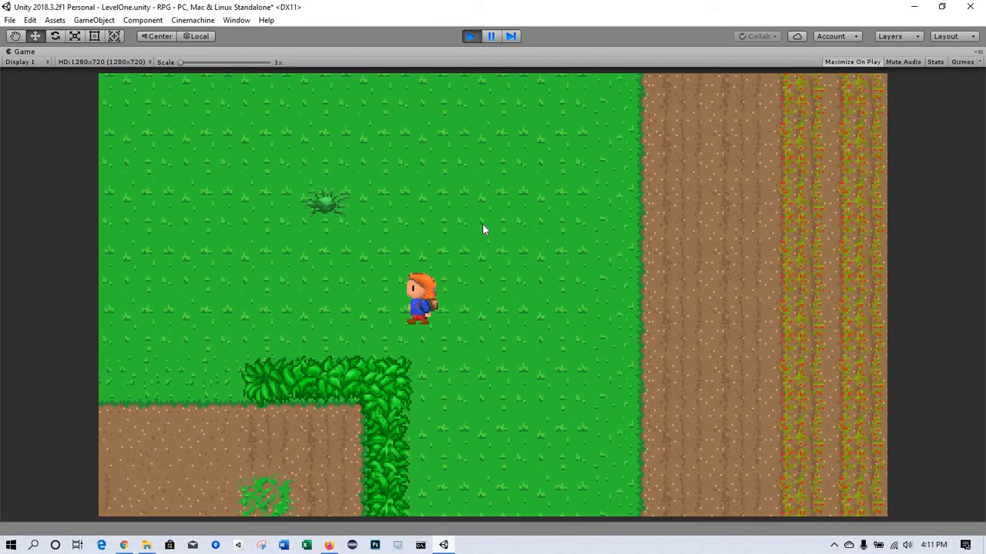
key(Down)
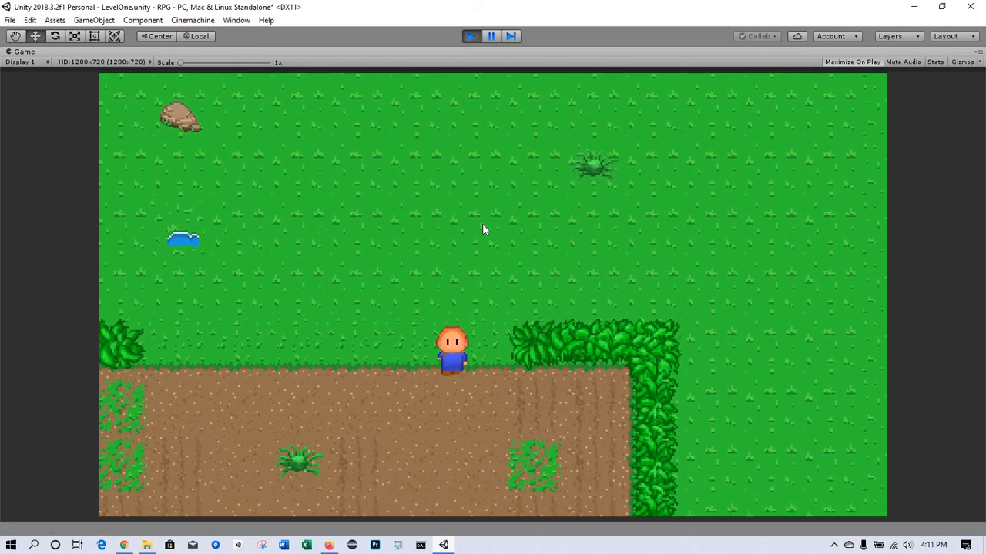
key(Left)
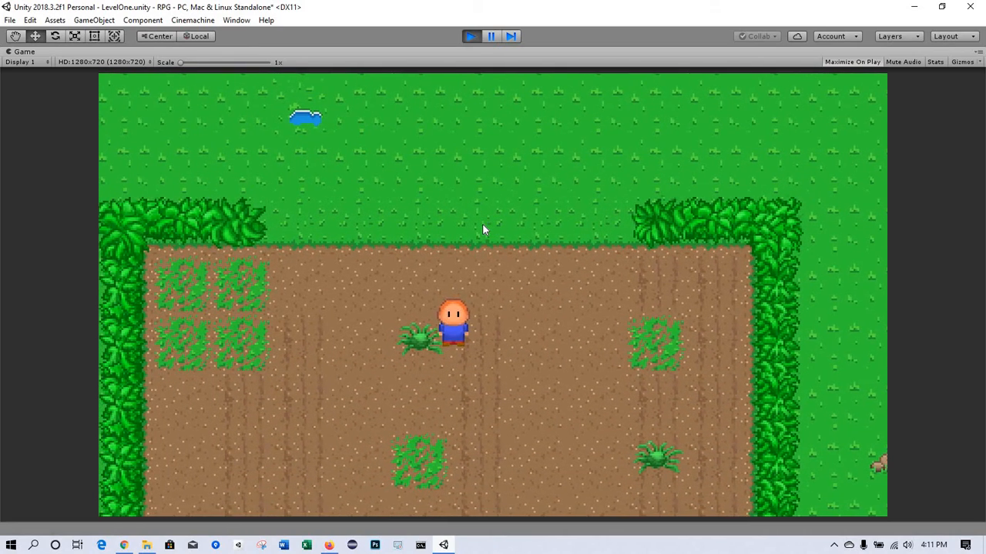
key(Down)
key(Right)
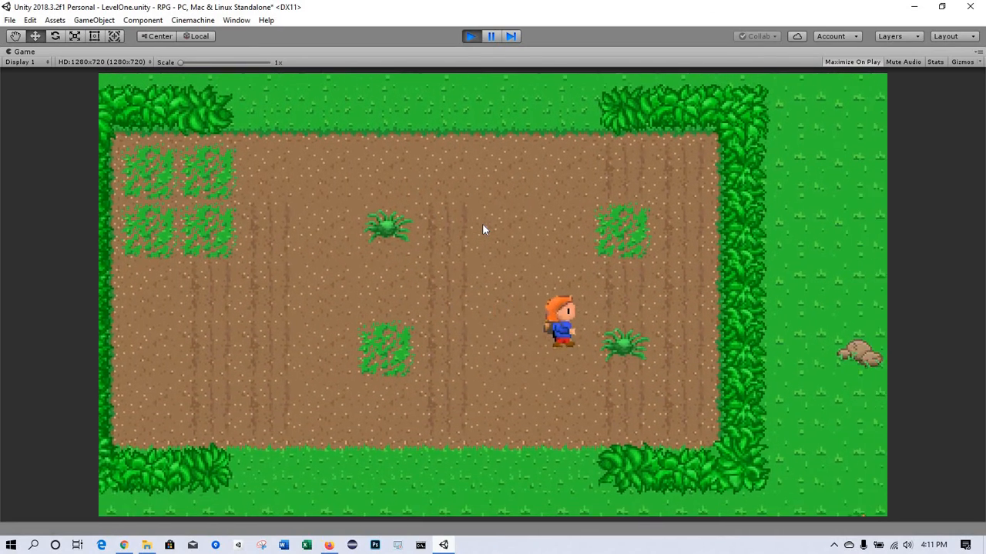
key(Up)
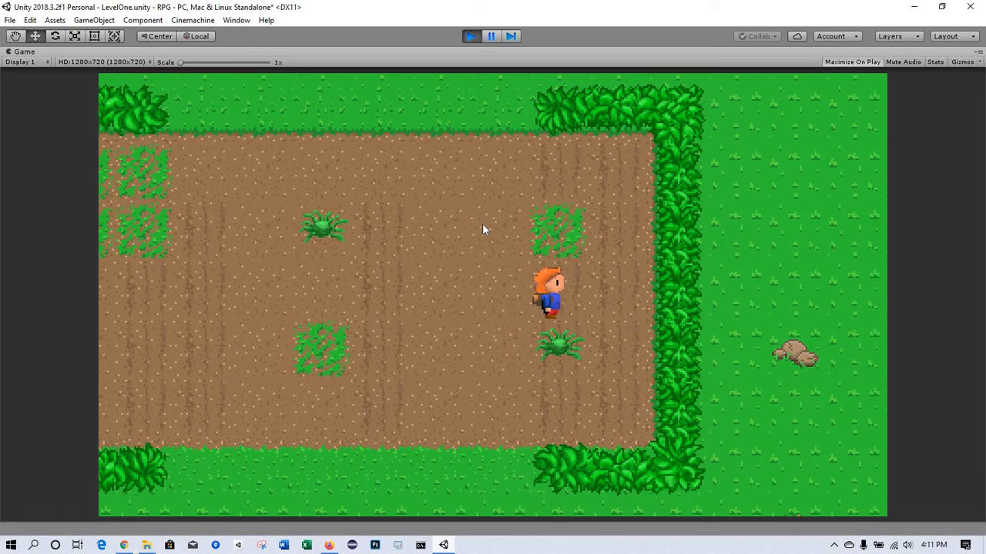
key(Right)
key(Down)
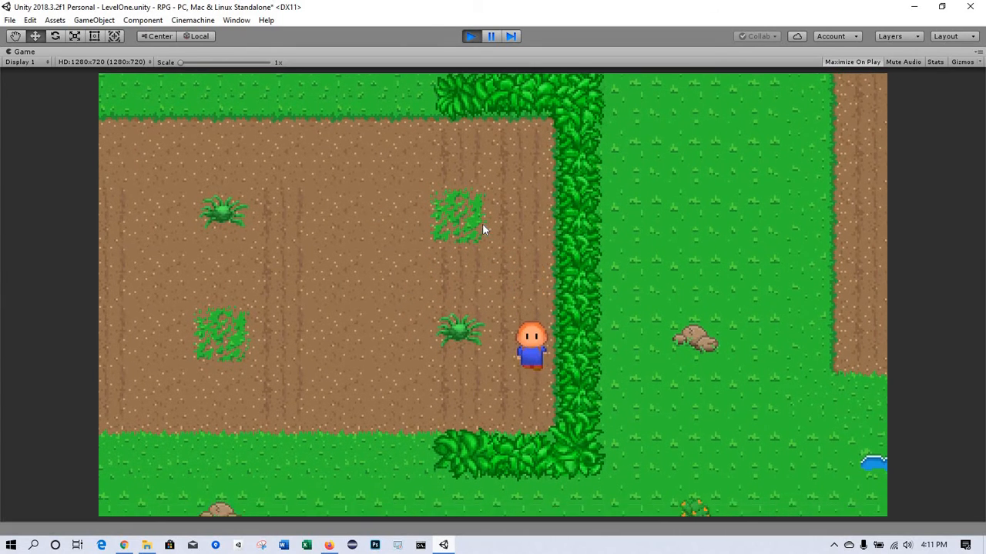
key(Left)
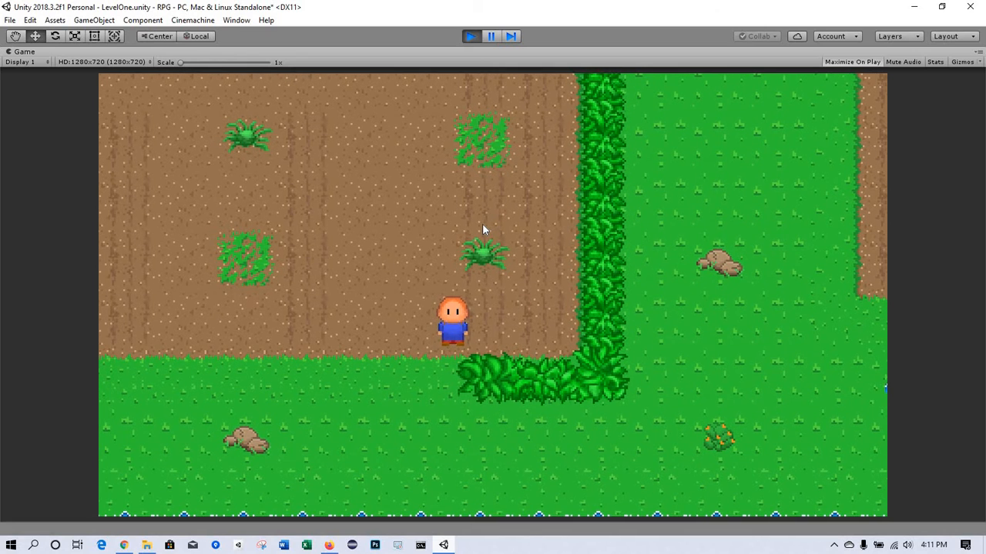
Walk the character out of the field and test collisions with the flower bush near the water and the rock cluster above it.
key(Left)
key(Down)
key(Left)
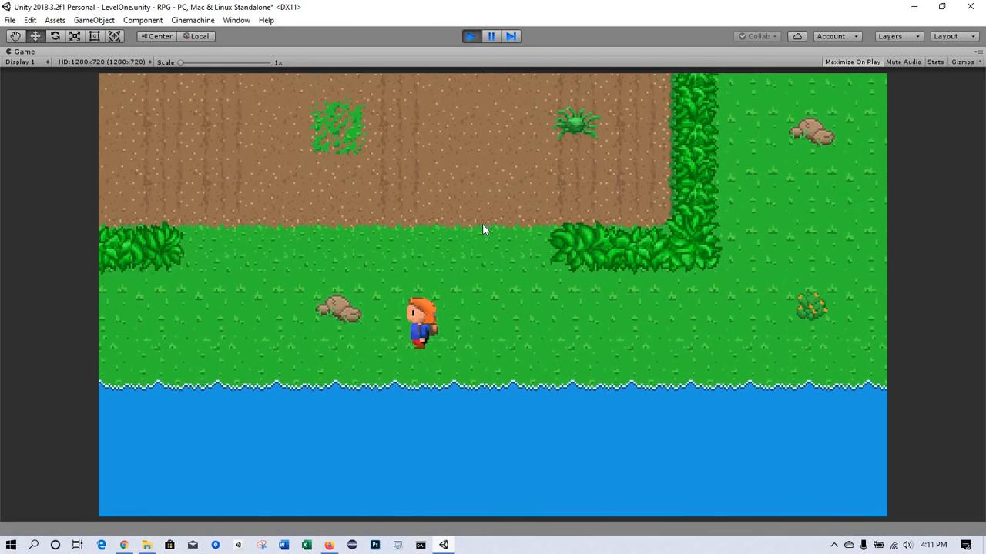
key(Right)
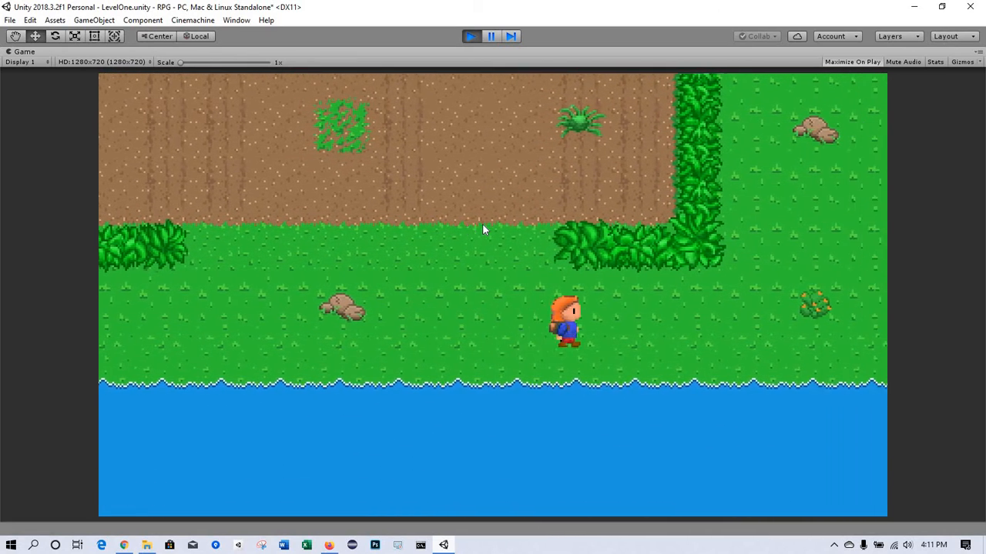
key(Up)
key(Right)
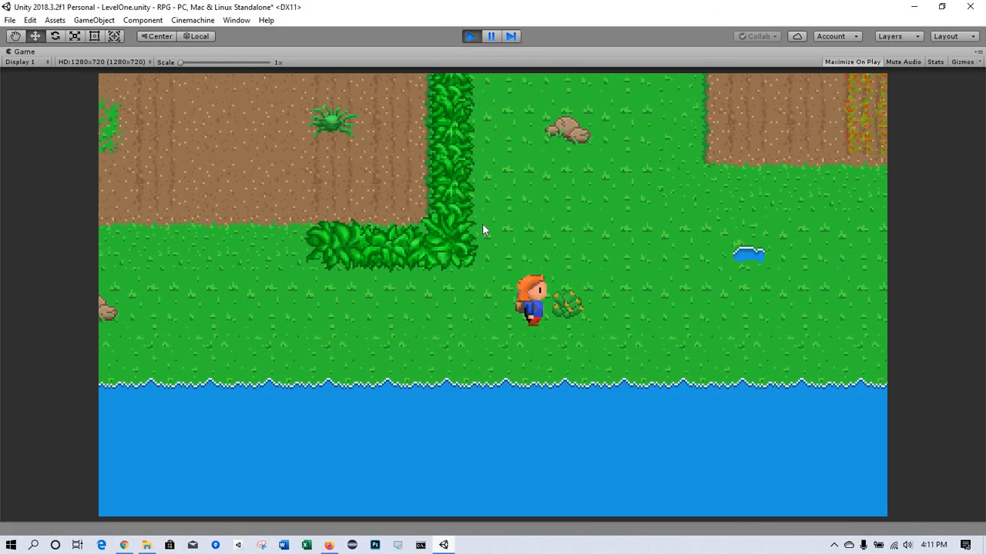
key(Up)
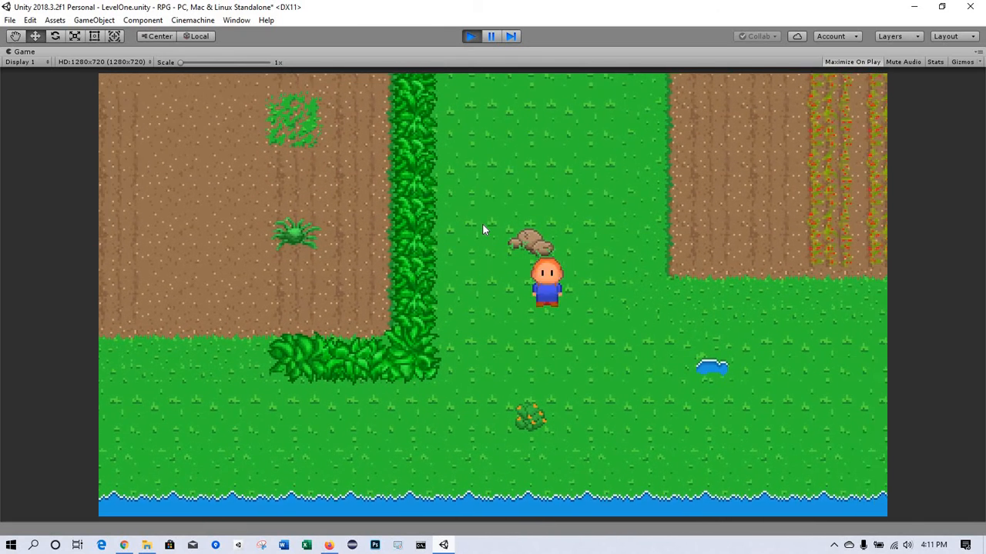
key(Up)
key(Right)
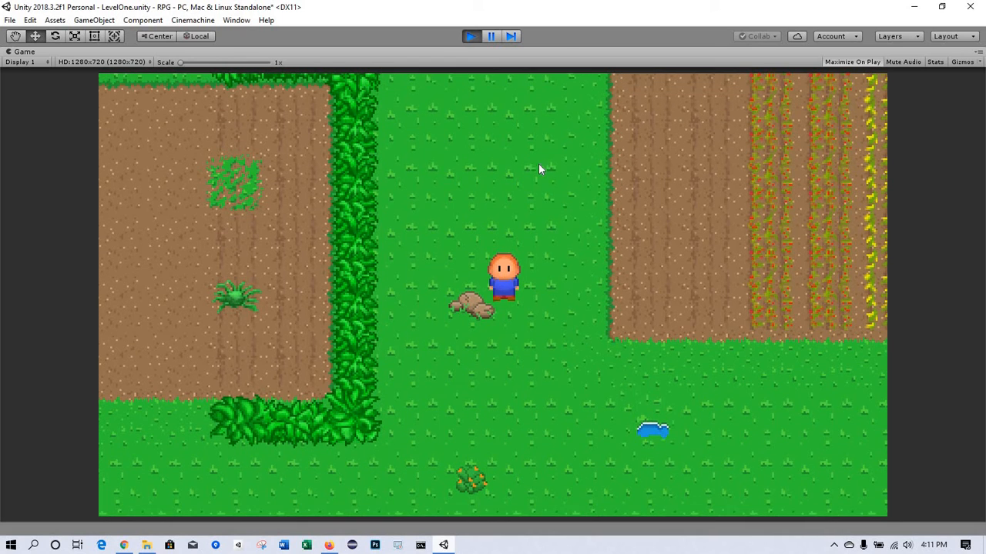
Stop the play test and save the LevelOne scene.
click(469, 36)
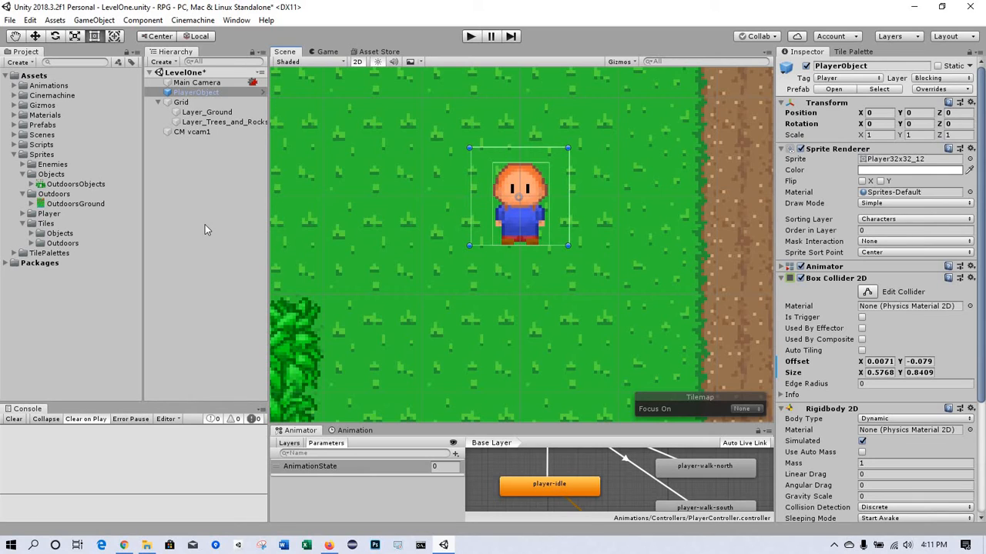
key(ctrl+s)
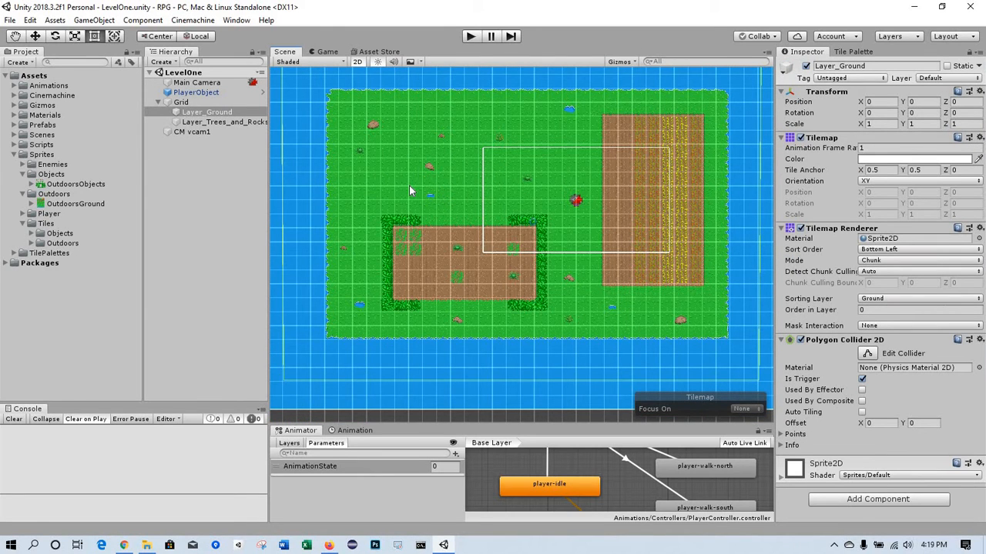
Duplicate the Layer_Ground tilemap under Grid.
scroll(409, 191, down, 2)
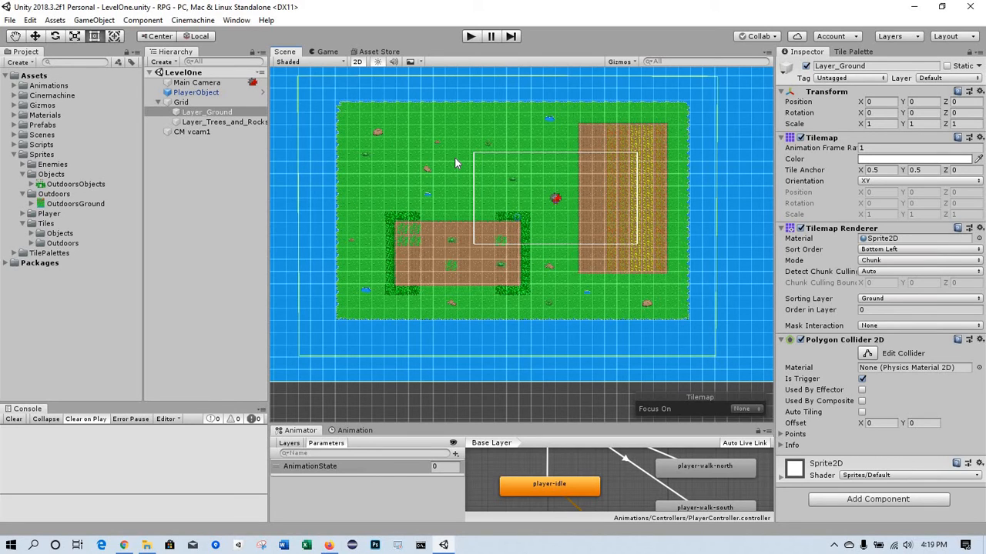
middle_drag(454, 163, 451, 183)
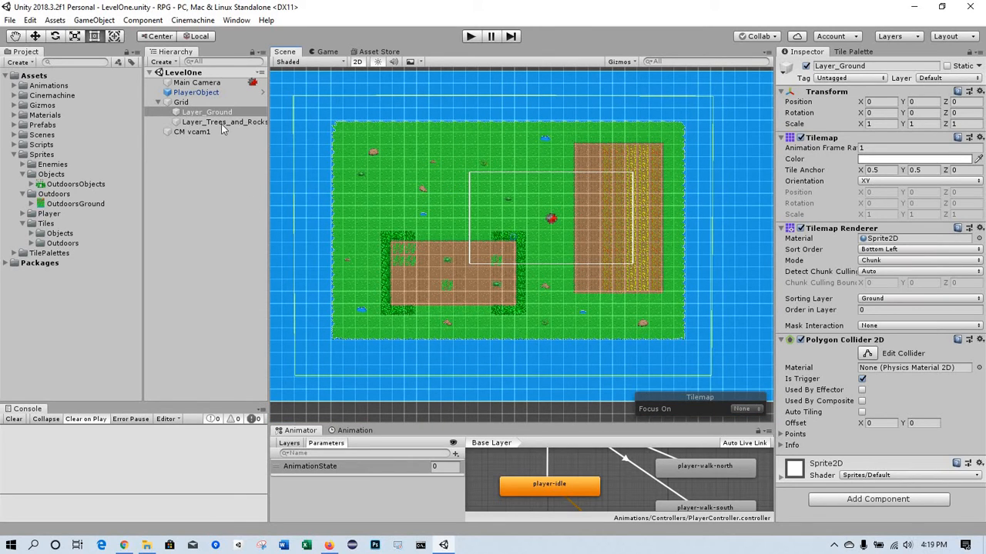
click(204, 114)
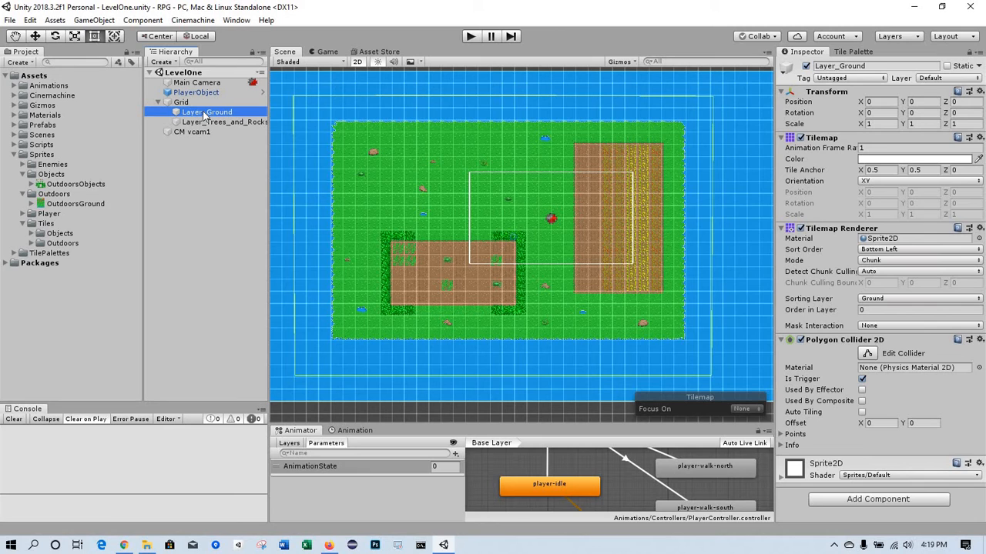
key(ctrl+d)
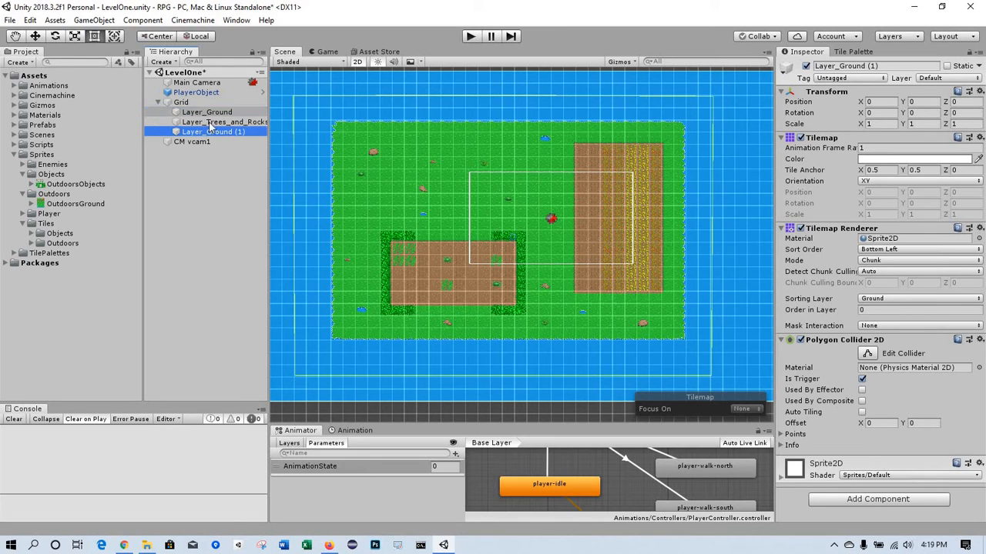
Rename the duplicated ground tilemap as Layer_Water.
click(215, 133)
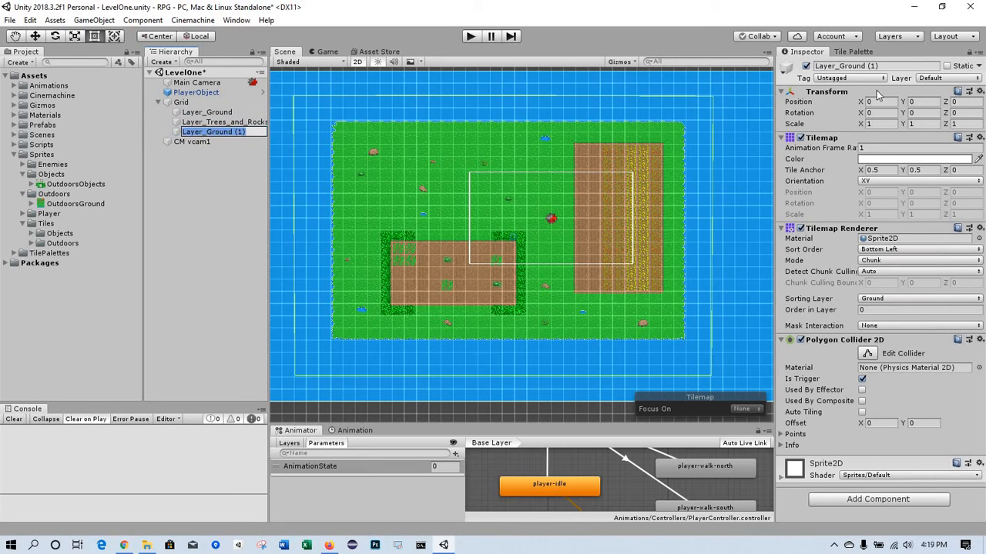
click(884, 65)
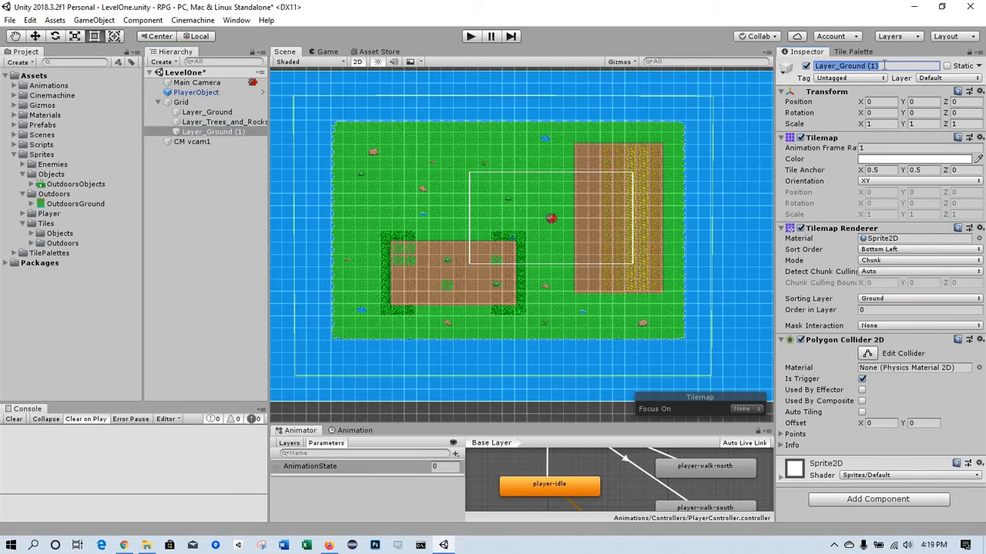
click(884, 65)
key(BackSpace)
key(BackSpace)
key(BackSpace)
key(BackSpace)
key(BackSpace)
key(BackSpace)
key(BackSpace)
key(BackSpace)
key(BackSpace)
key(BackSpace)
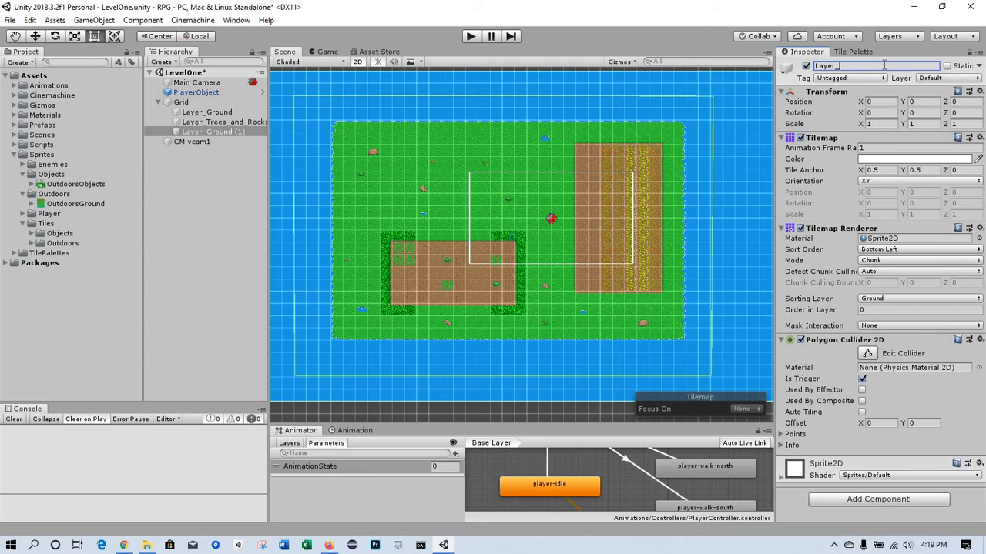
text(Water)
key(Return)
Activate the tile eraser for the Layer_Ground tilemap to clear the open water tiles around the island.
click(851, 52)
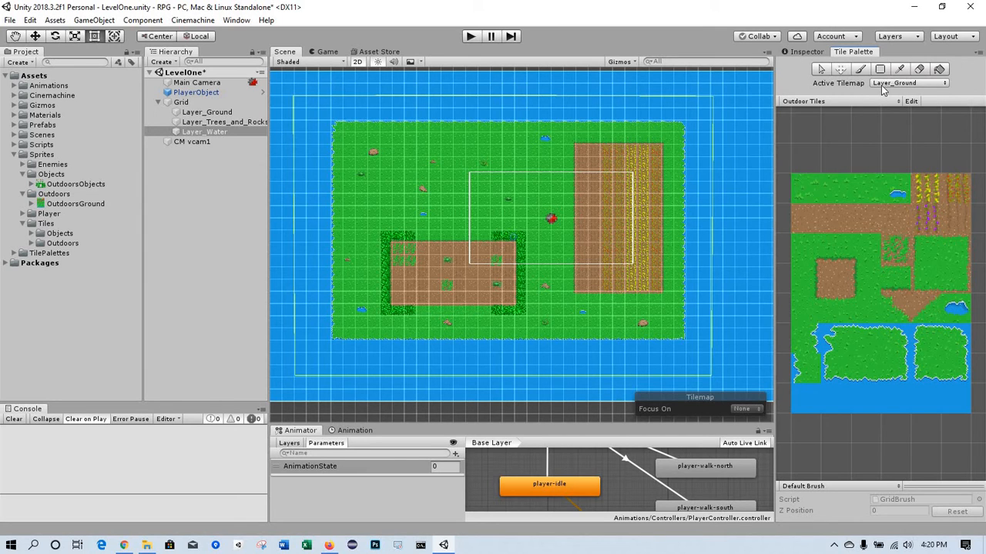
click(207, 114)
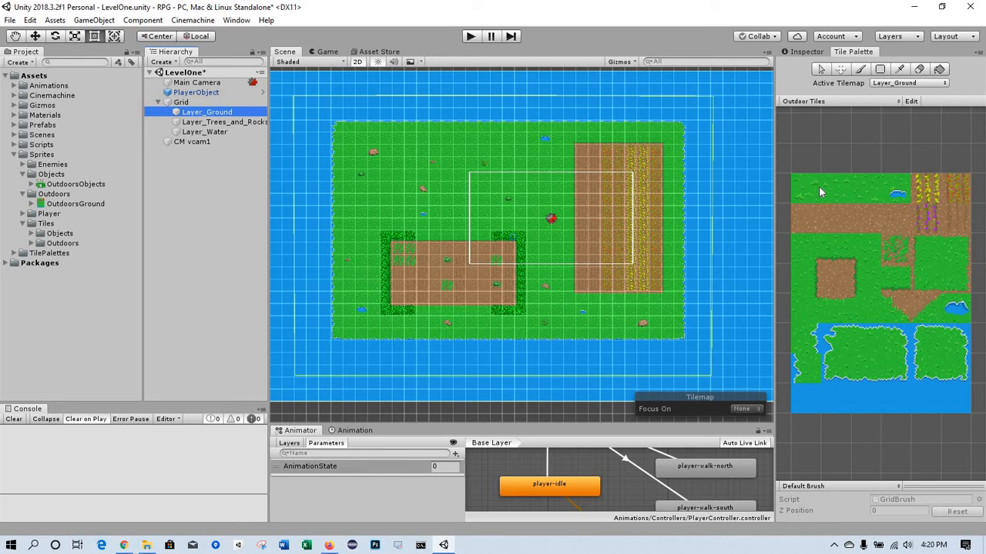
click(919, 69)
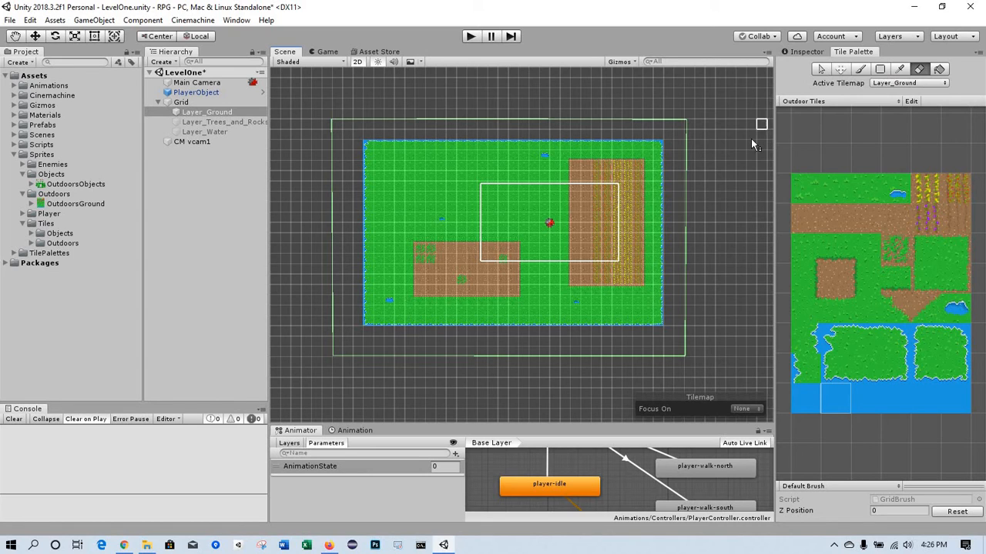
Deactivate Layer_Ground and activate Layer_Water so its tiles can be edited with the Tile Palette.
click(805, 52)
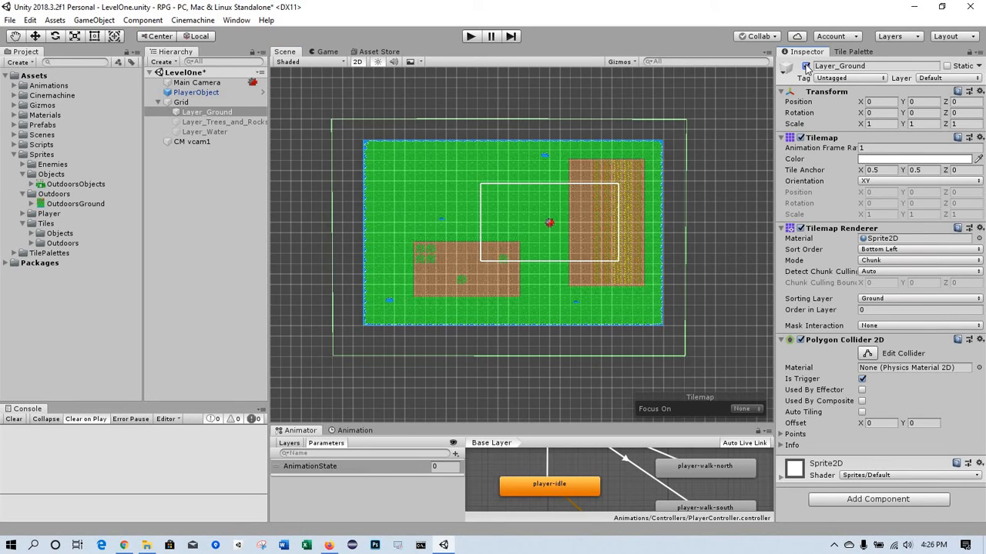
click(806, 66)
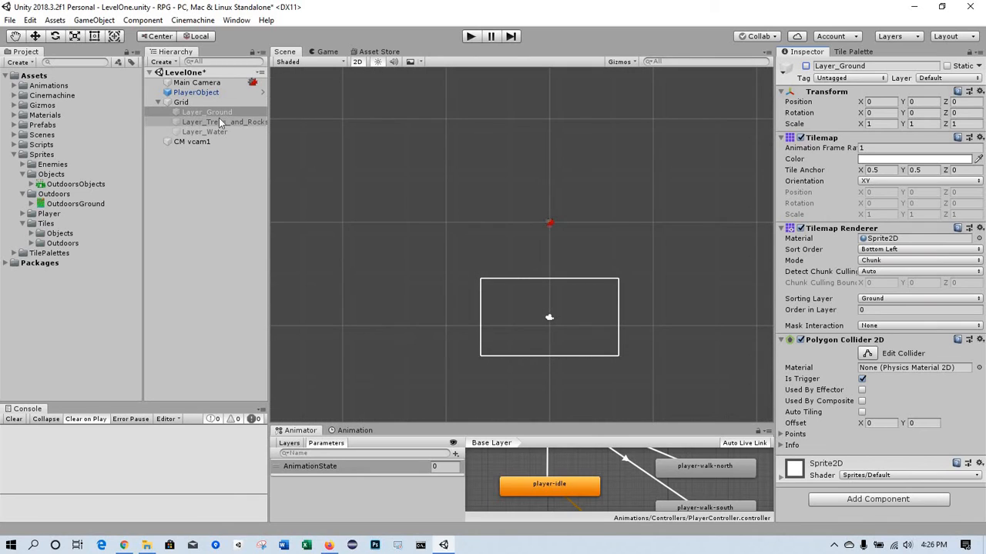
click(212, 135)
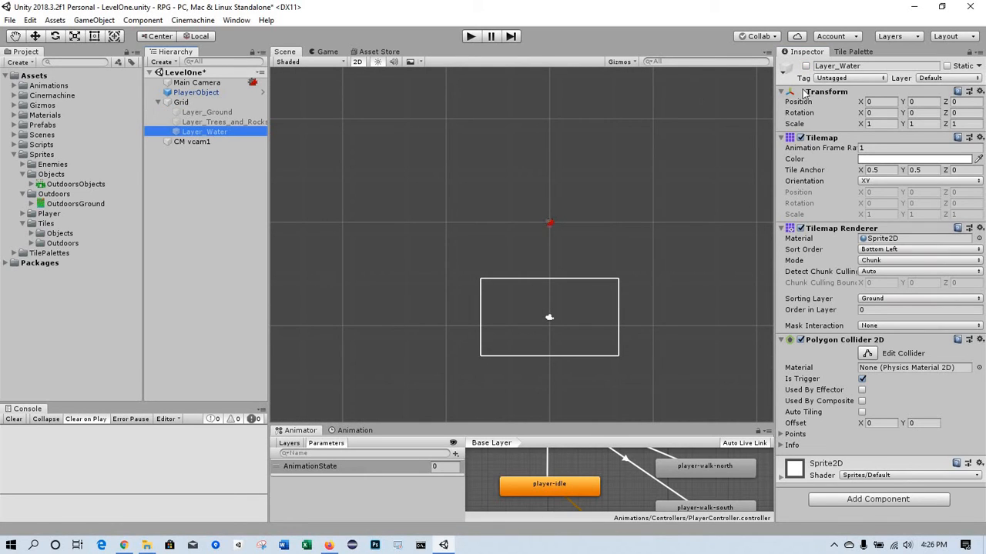
click(805, 66)
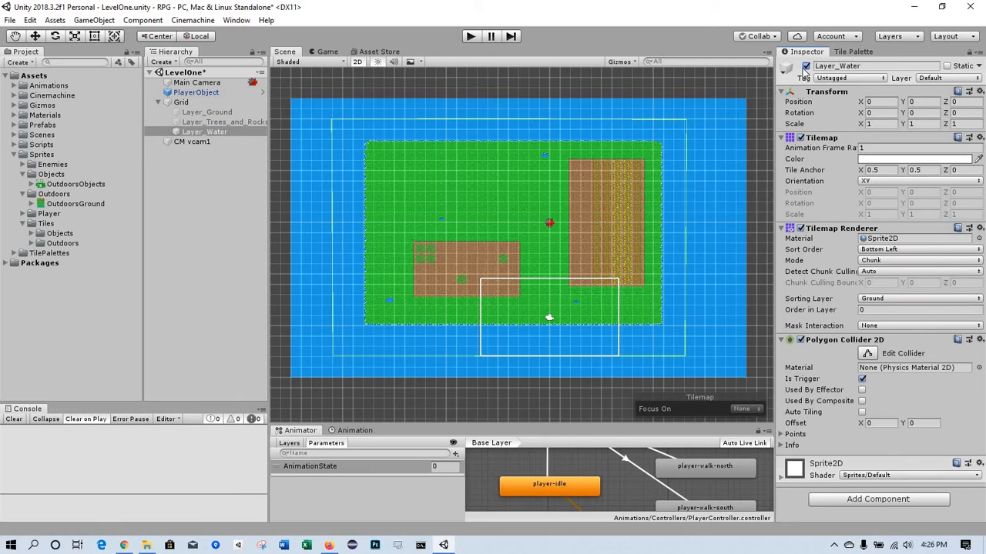
click(853, 52)
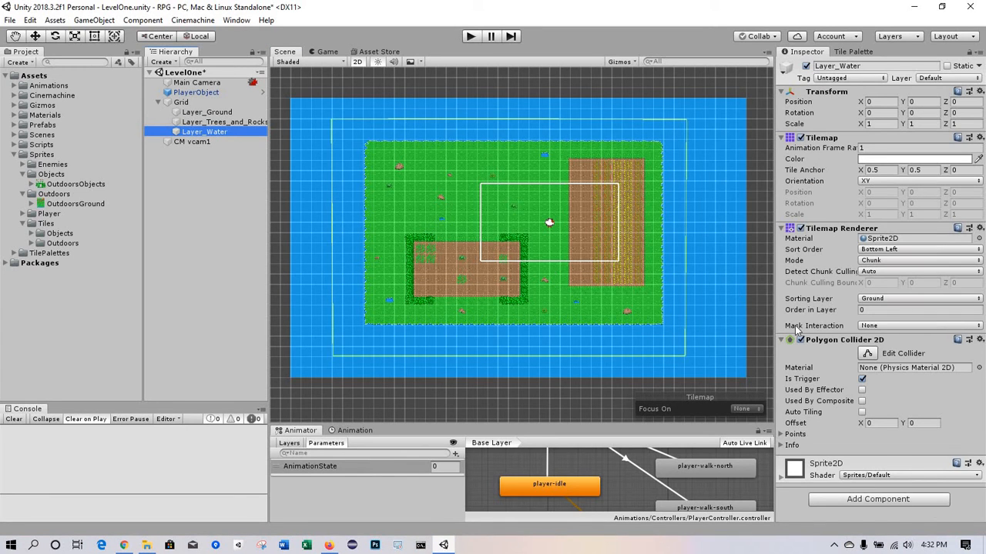
Replace the Polygon Collider 2D on Layer_Water with a Tilemap Collider 2D.
right_click(832, 342)
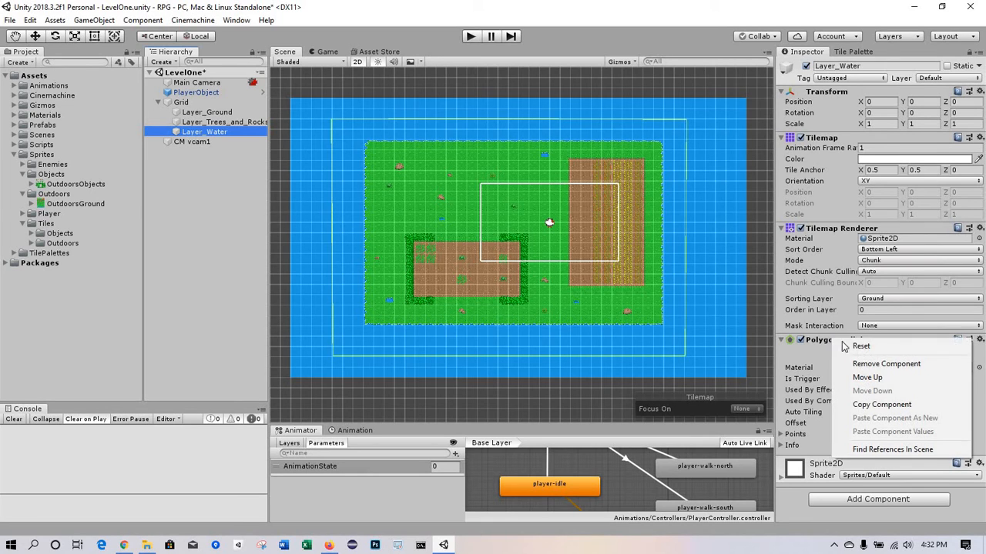
click(874, 364)
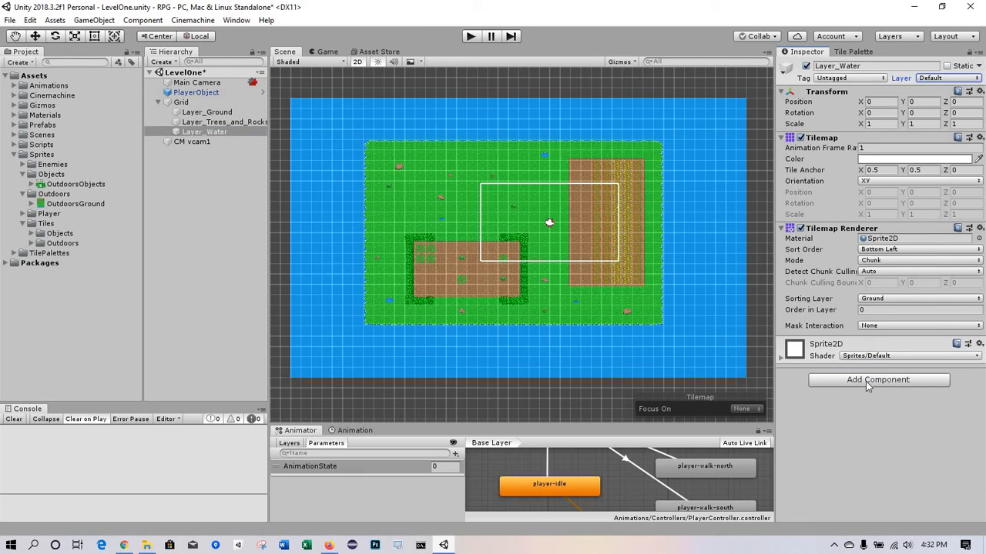
click(866, 381)
text(time)
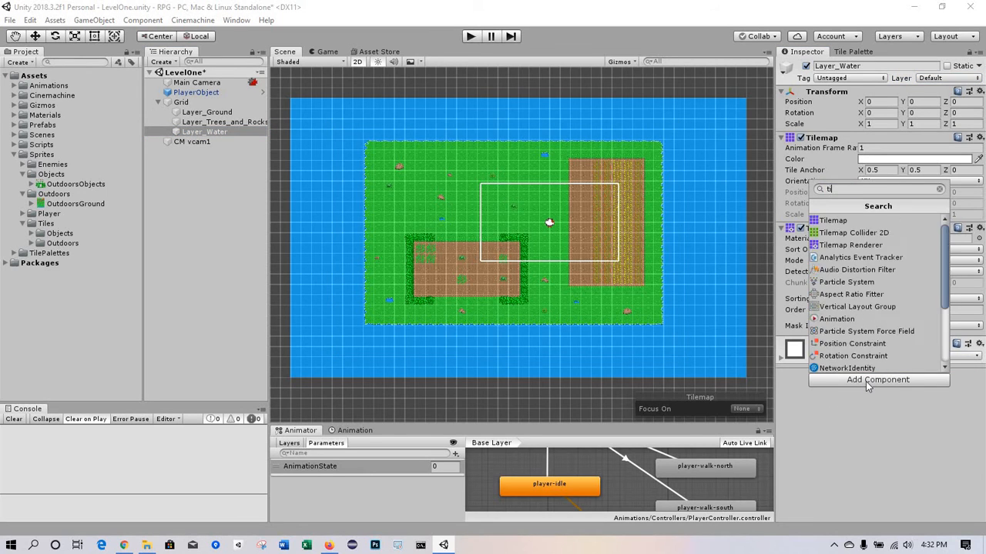
key(BackSpace)
key(BackSpace)
text(le)
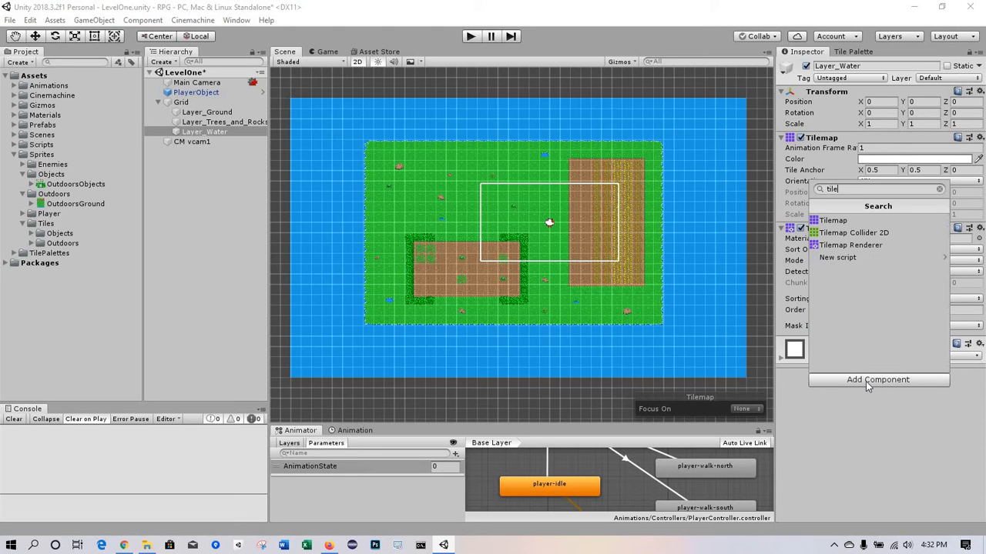
click(855, 232)
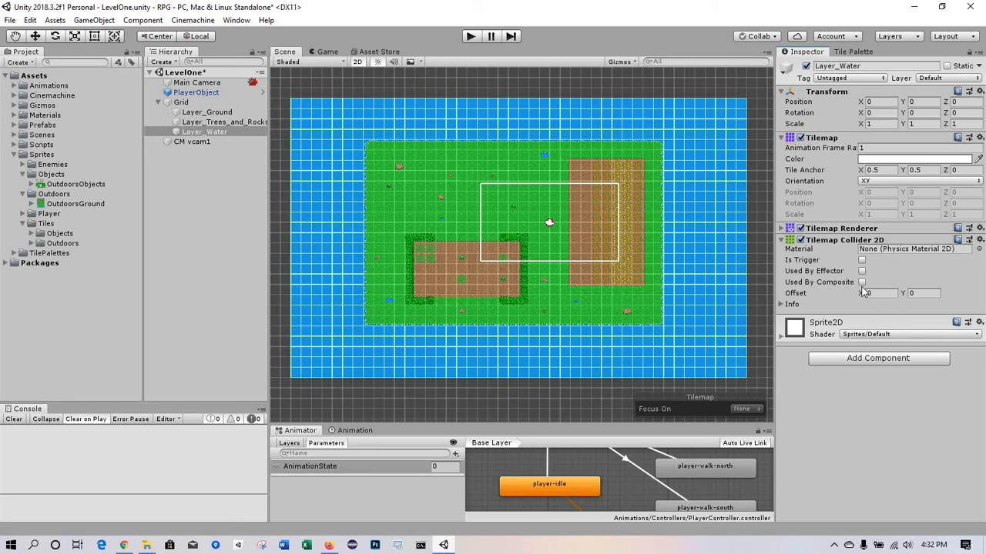
Add a Composite Collider 2D to Layer_Water.
click(883, 361)
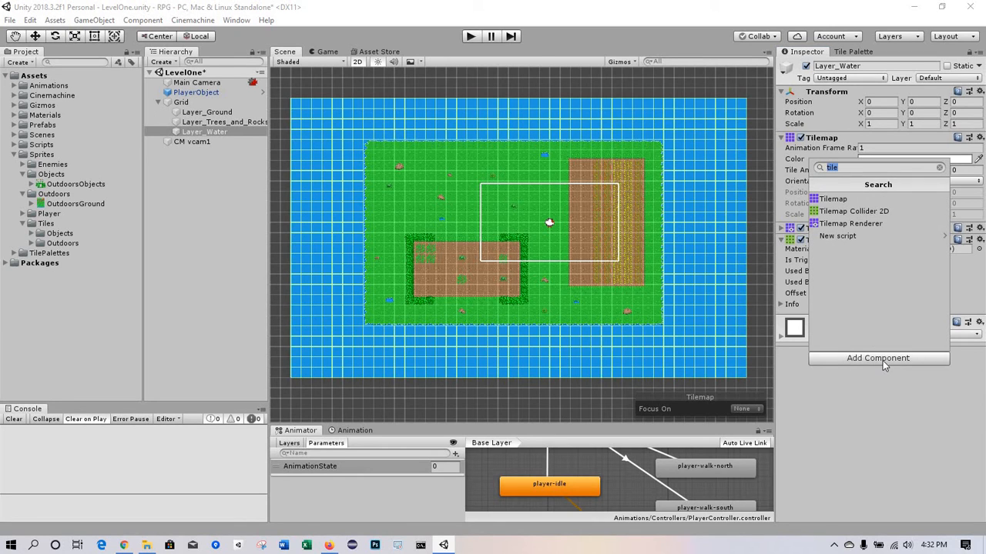
text(compos)
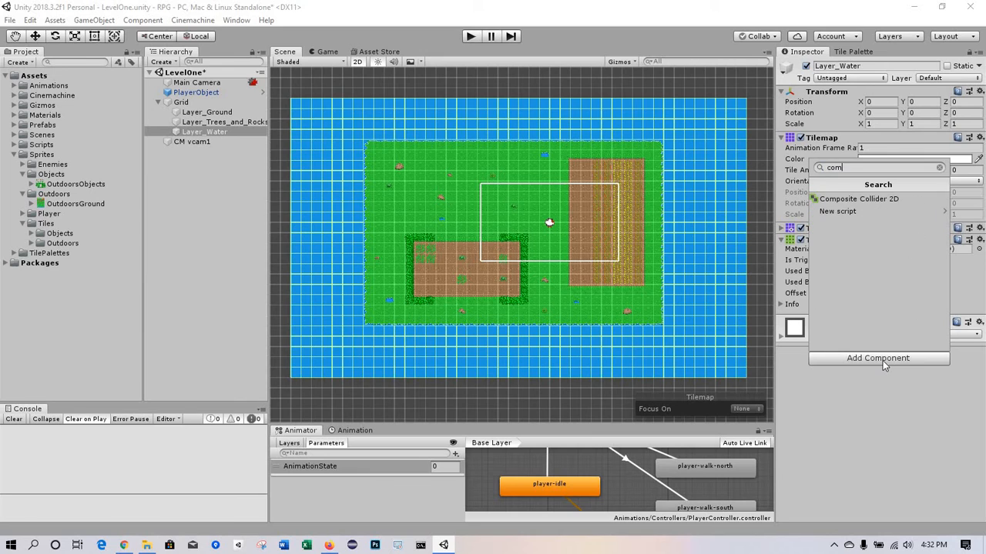
click(844, 199)
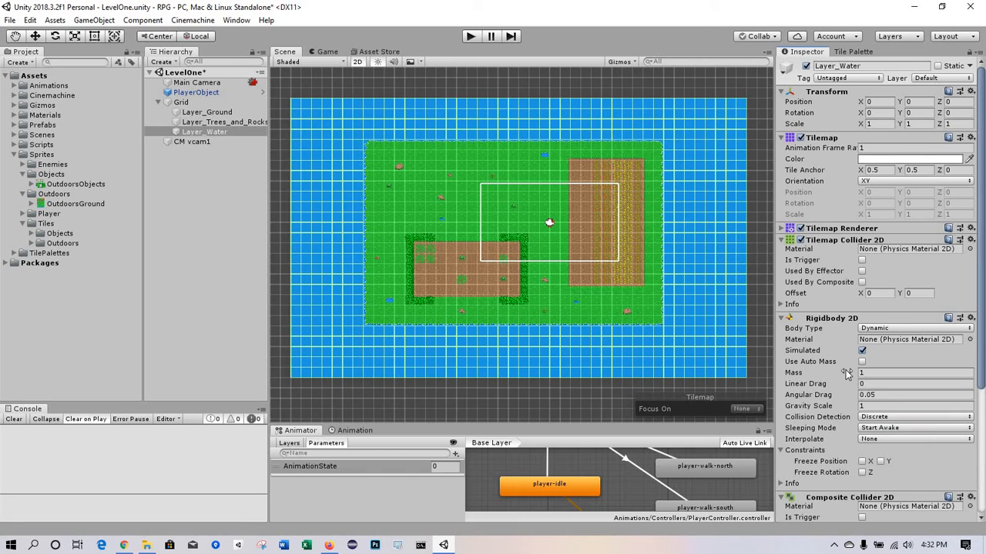
Set the Layer_Water Rigidbody 2D body type to Static and enable Used By Composite on its Tilemap Collider 2D.
scroll(847, 373, down, 5)
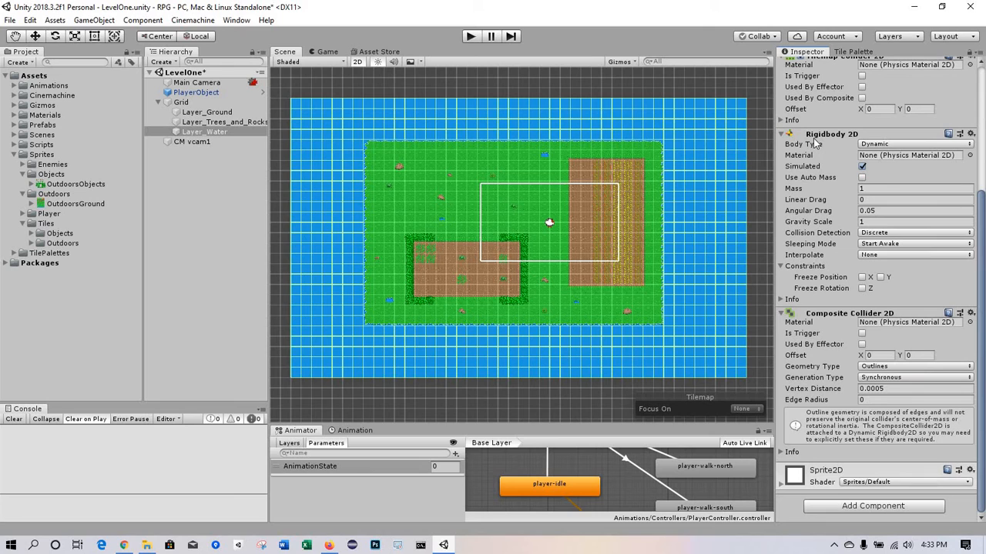
click(875, 145)
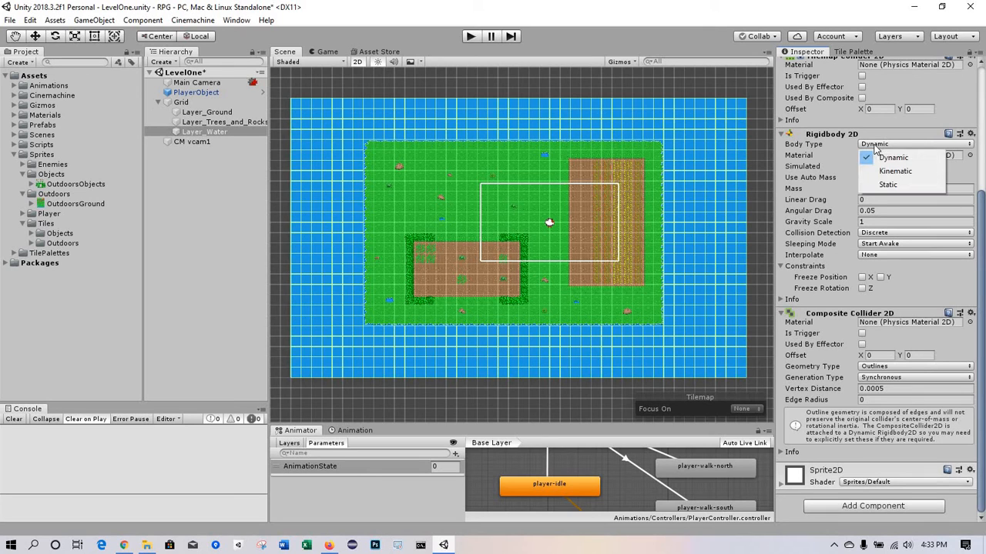
click(899, 186)
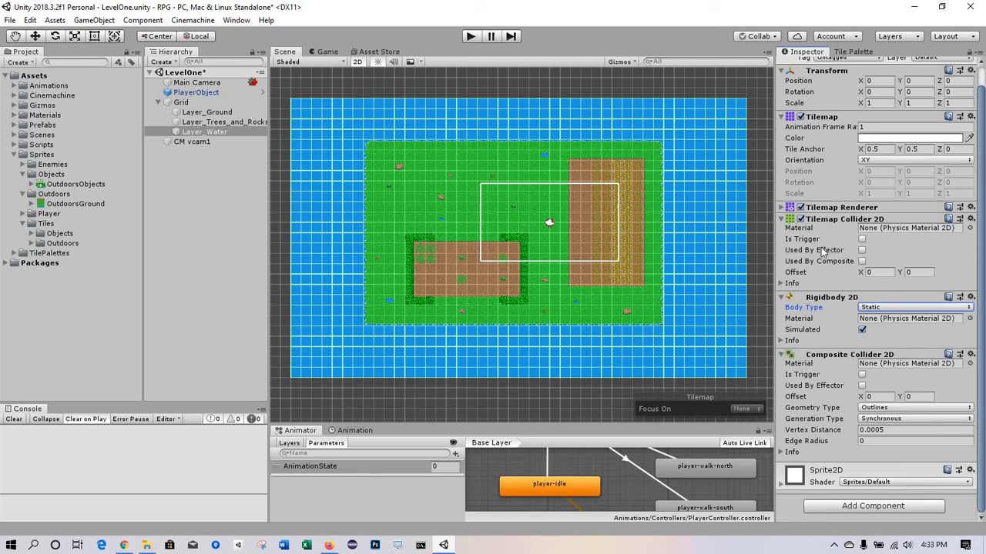
click(861, 262)
click(861, 262)
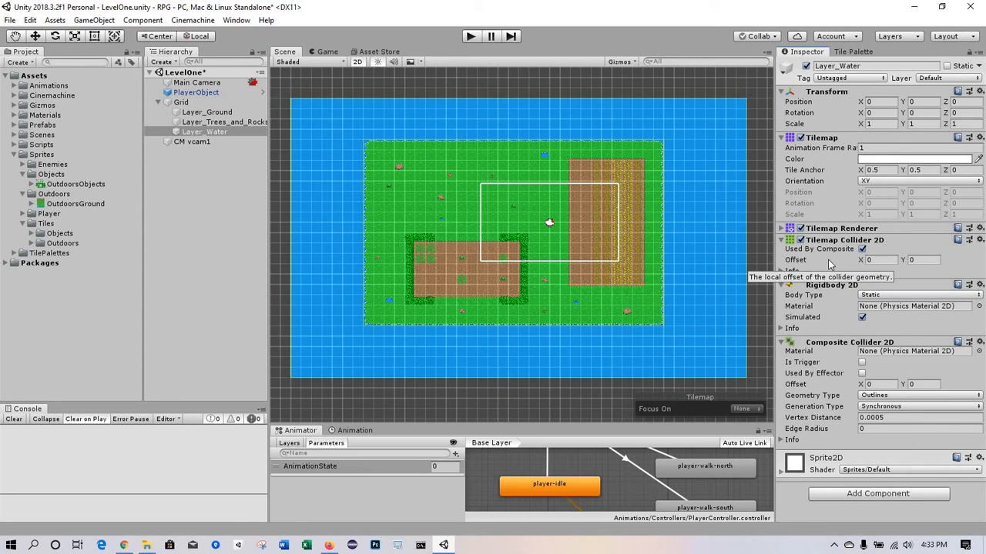
Play-test the water collisions by walking the character up to the northern shoreline and along it to the island's eastern edge.
click(471, 37)
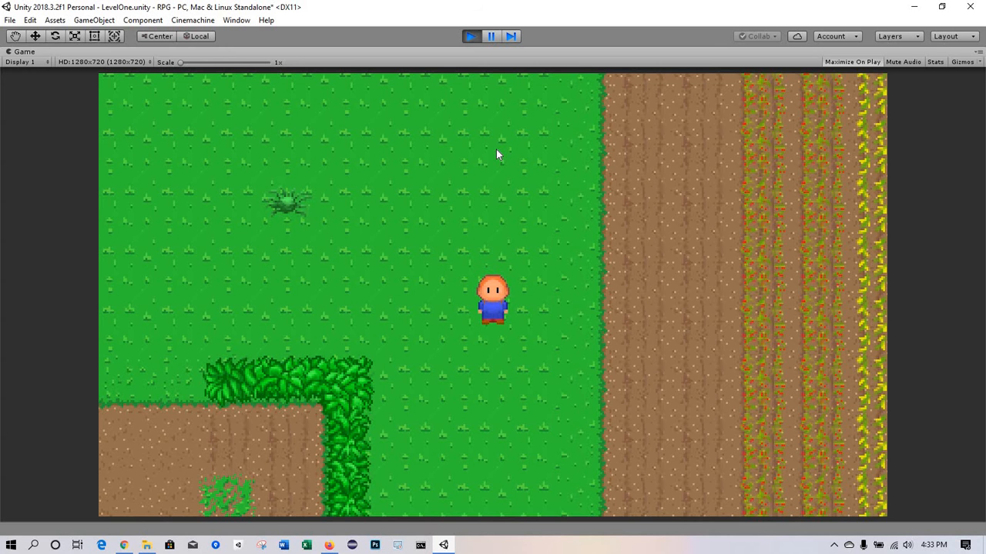
key(Up)
key(Up)
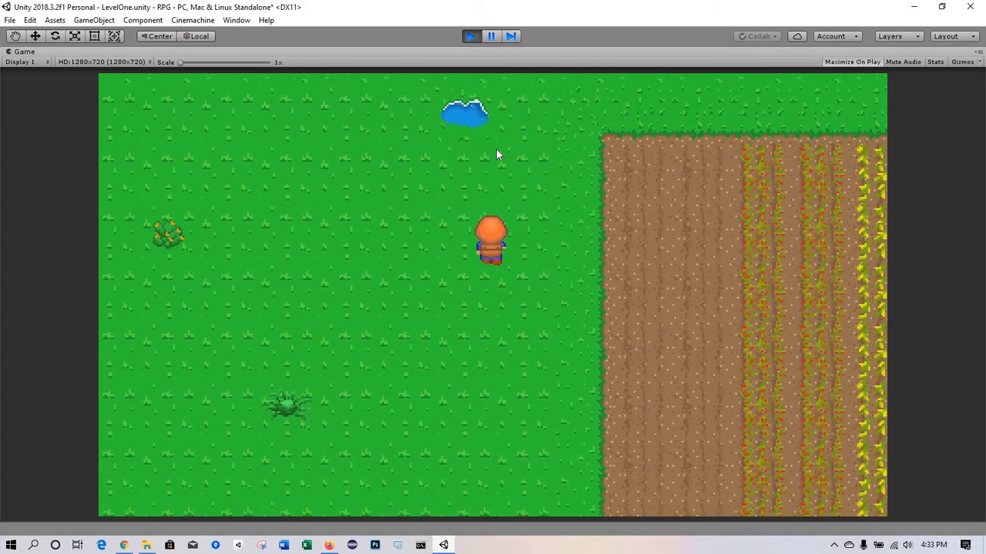
key(Right)
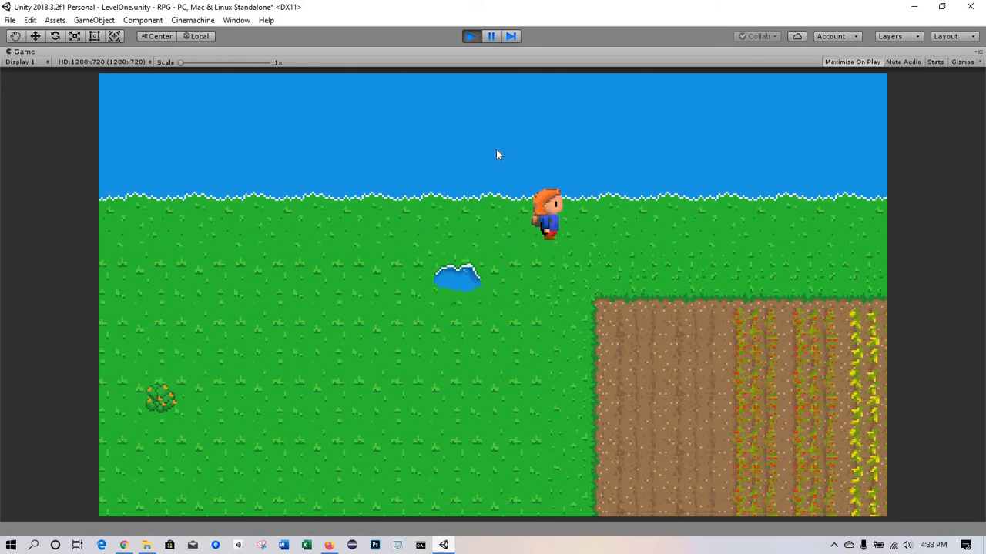
key(Down)
key(Right)
key(Right)
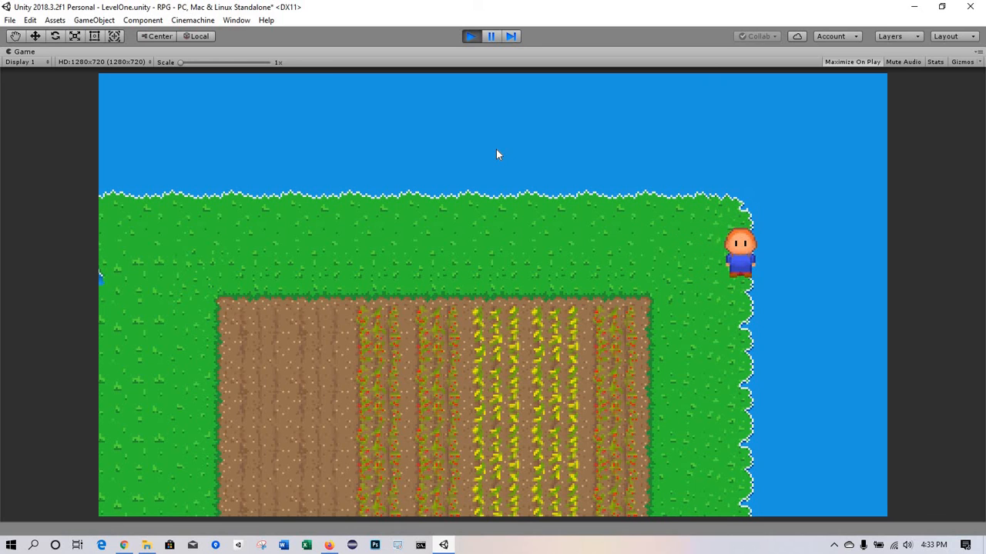
Play-test the collisions by walking the character down the eastern shore, then west across the crop field to the orange-flowered bush.
key(Down)
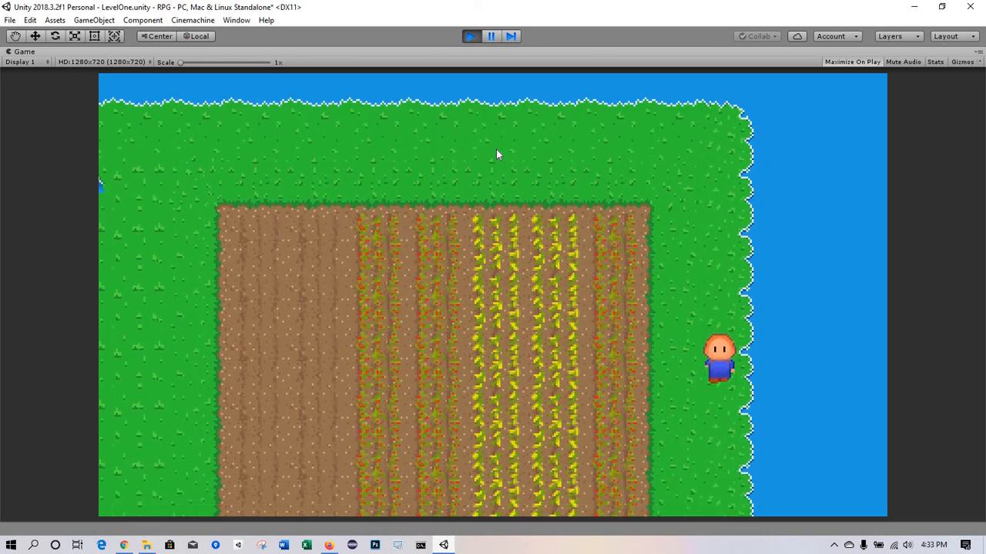
key(Left)
key(Left)
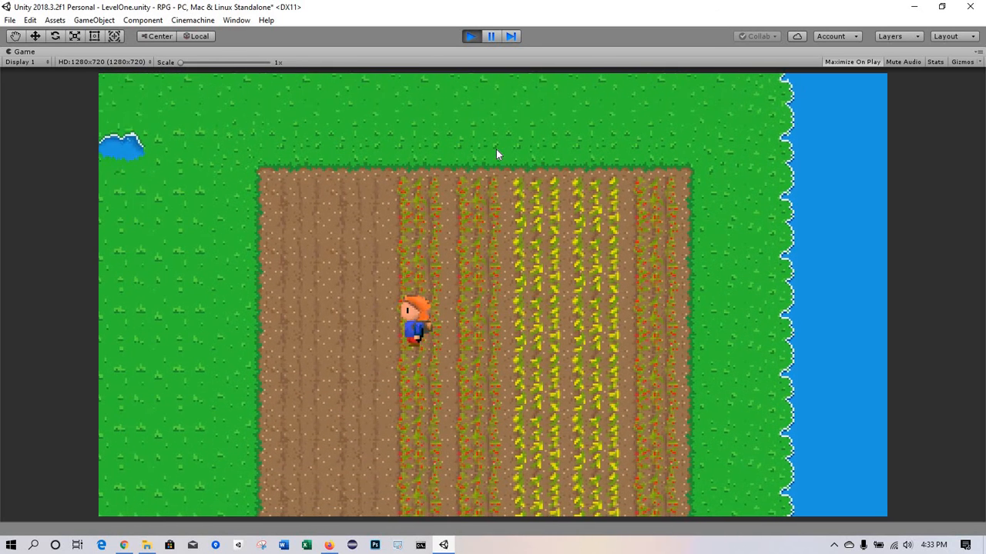
key(Left)
key(Up)
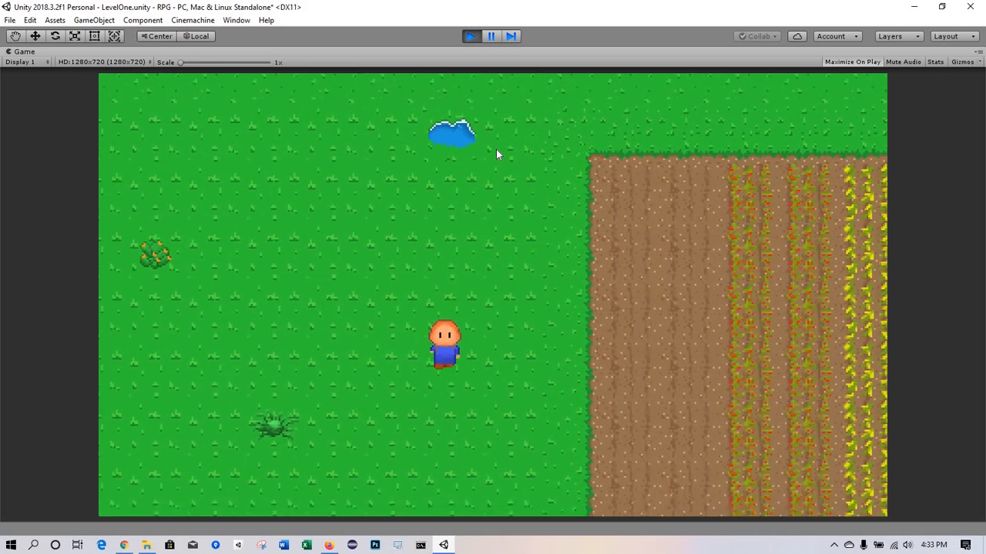
key(Left)
key(Up)
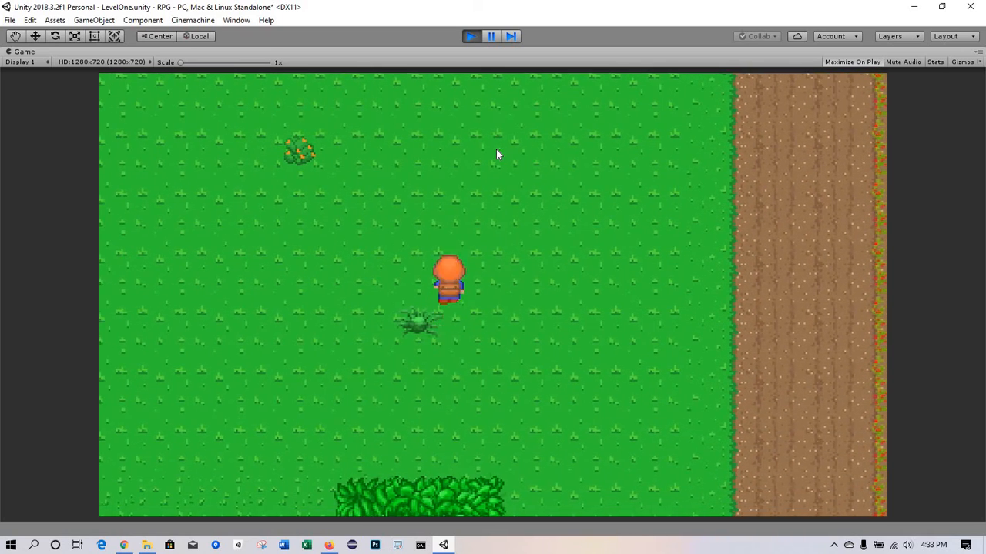
key(Left)
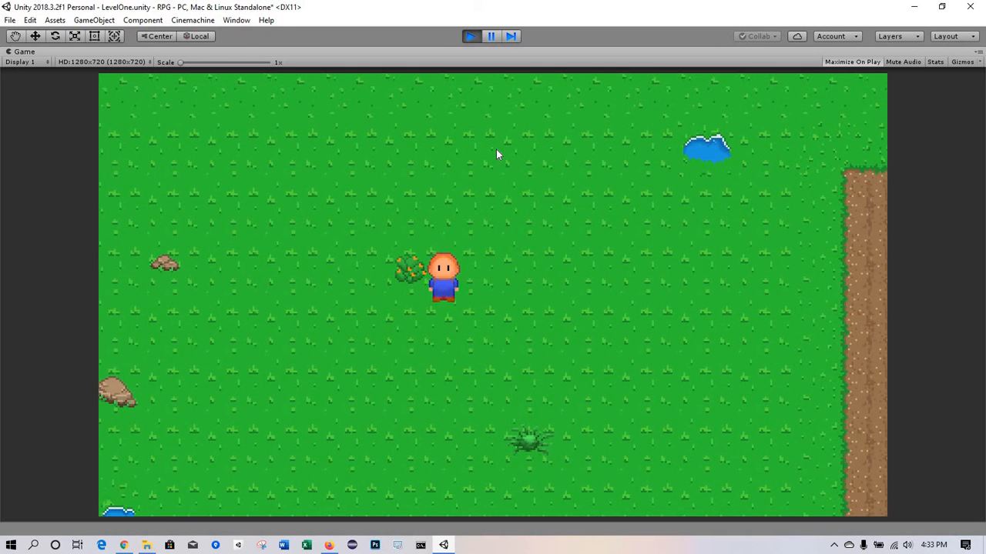
Walk the character north from the bush and east to the small pond to check its collision.
key(Up)
key(Up)
key(Right)
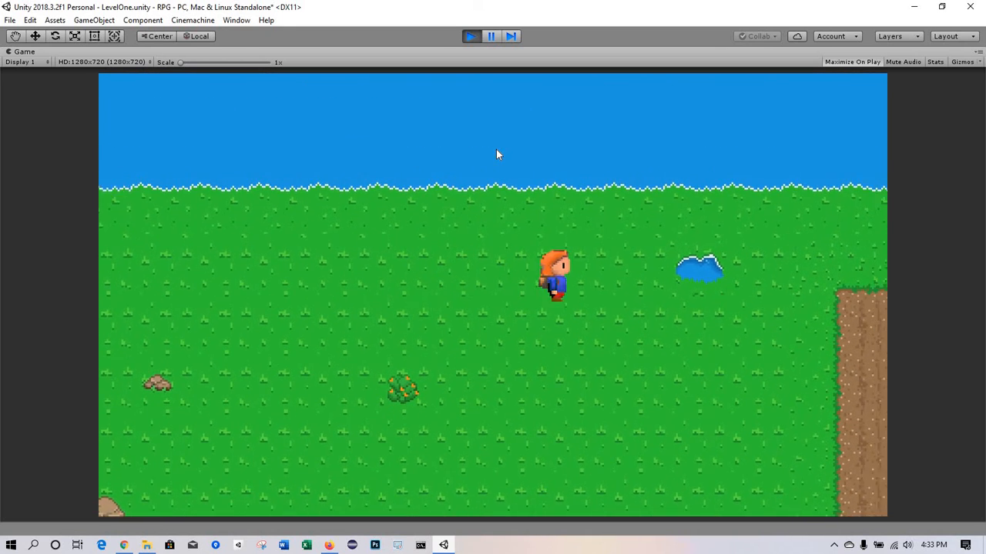
key(Right)
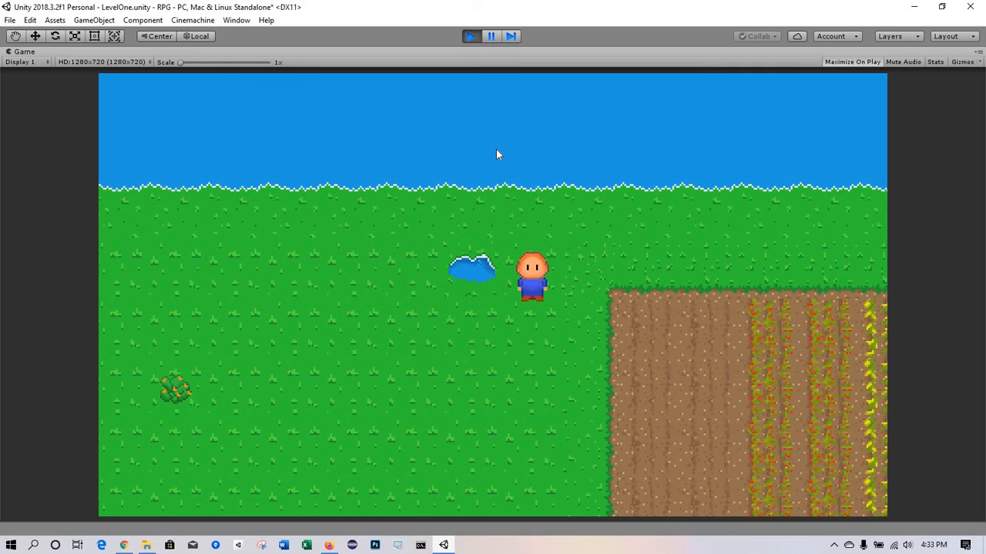
Exit play mode and save the LevelOne scene.
click(469, 36)
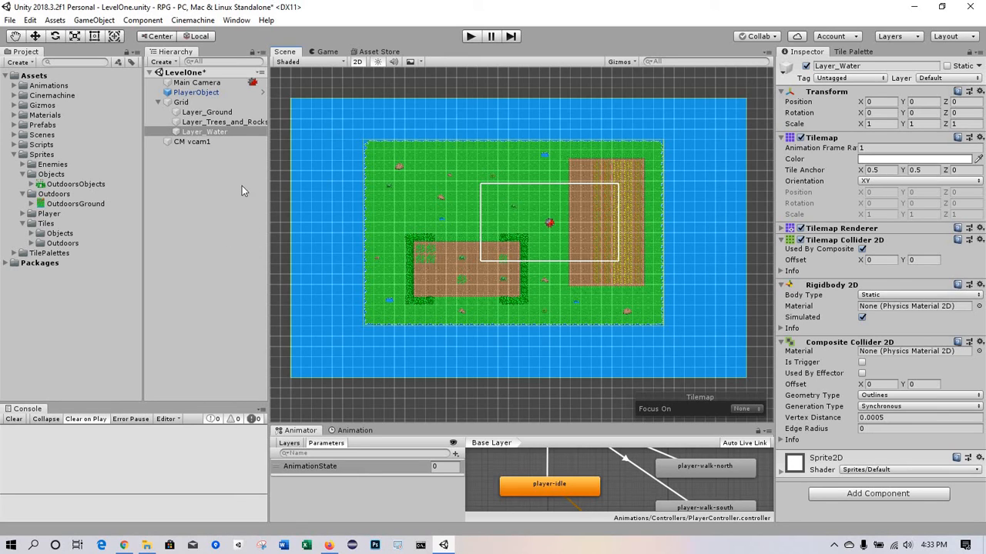
key(ctrl+s)
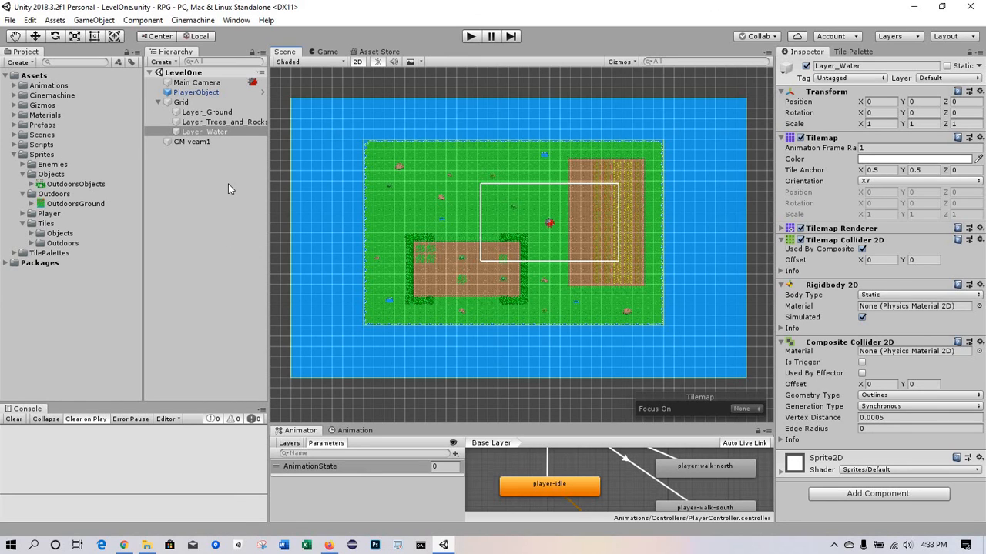